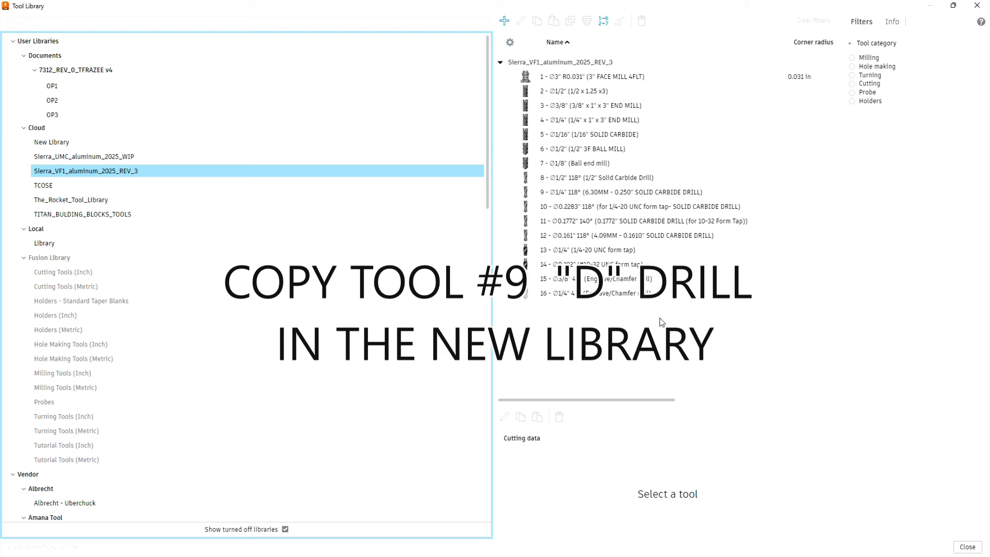
# - Duplicate tool 9, the 1/4" solid carbide drill, within the Sierra_VF1_aluminum_2025_REV_3 library
pyautogui.click(623, 193)
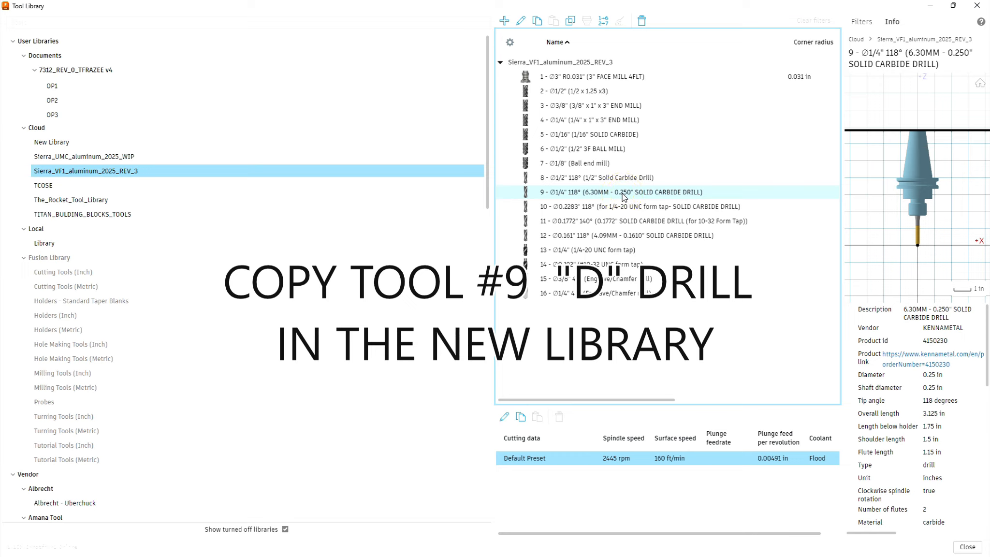
pyautogui.click(537, 21)
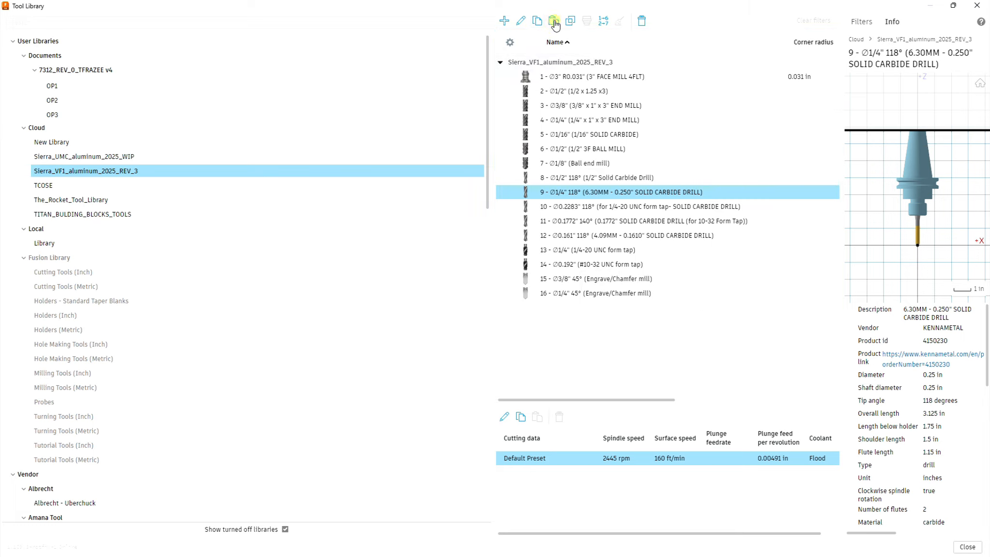
pyautogui.click(554, 22)
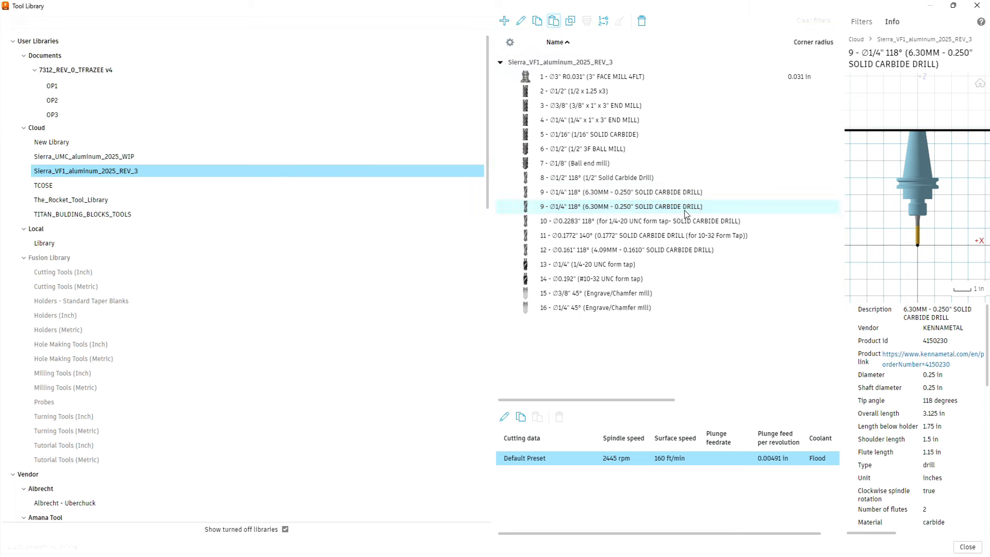
# - Edit the copied tool 9 and change its description to 0.251" REAMER
pyautogui.click(594, 209)
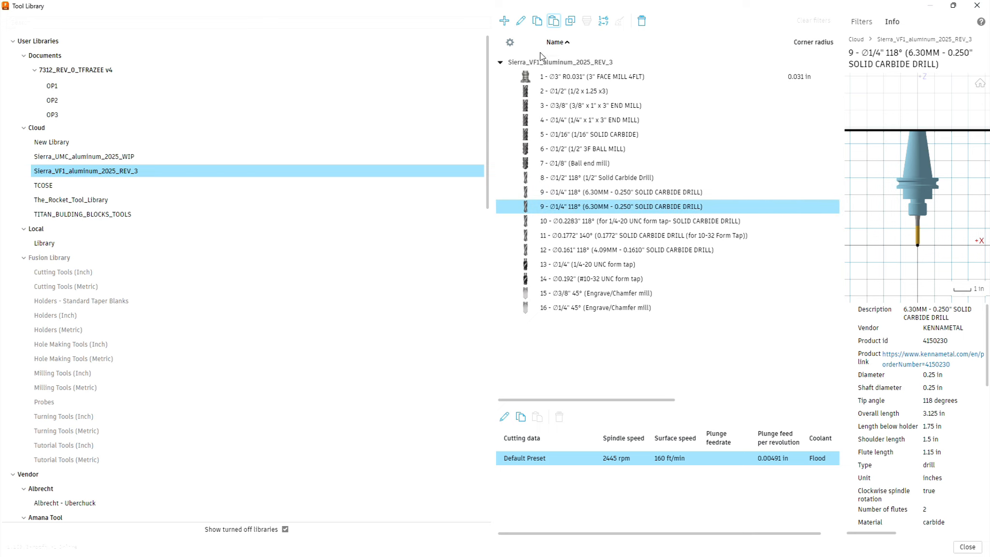
pyautogui.click(521, 21)
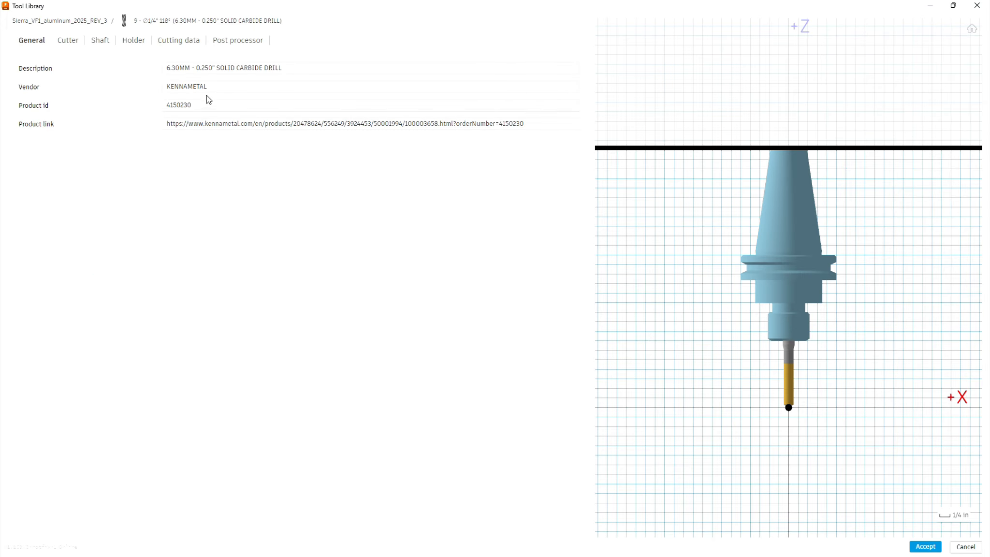
pyautogui.click(223, 67)
pyautogui.click(213, 68)
pyautogui.press('BackSpace')
pyautogui.write('1')
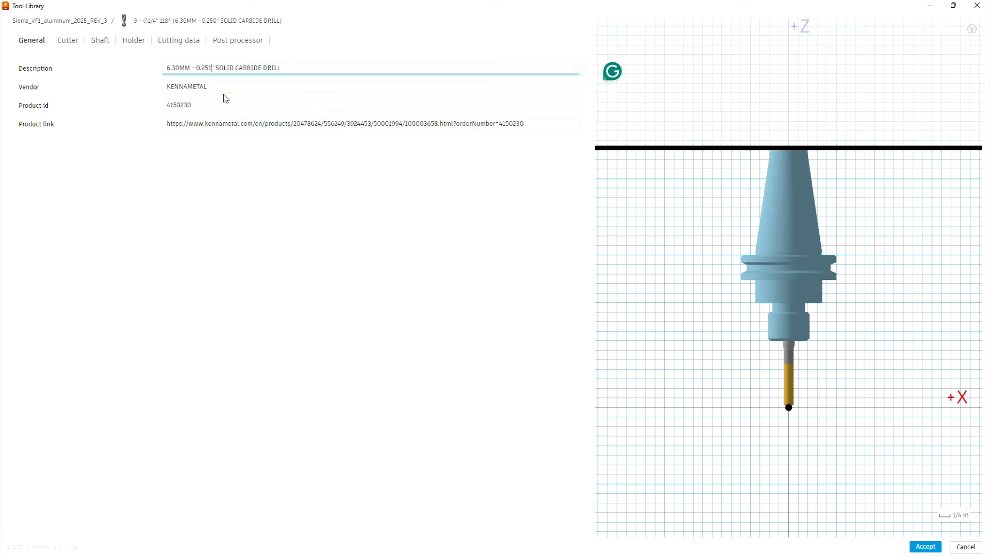
pyautogui.press('Left')
pyautogui.press('Left')
pyautogui.press('Left')
pyautogui.press('Left')
pyautogui.press('BackSpace')
pyautogui.press('BackSpace')
pyautogui.press('BackSpace')
pyautogui.press('BackSpace')
pyautogui.press('BackSpace')
pyautogui.press('BackSpace')
pyautogui.press('BackSpace')
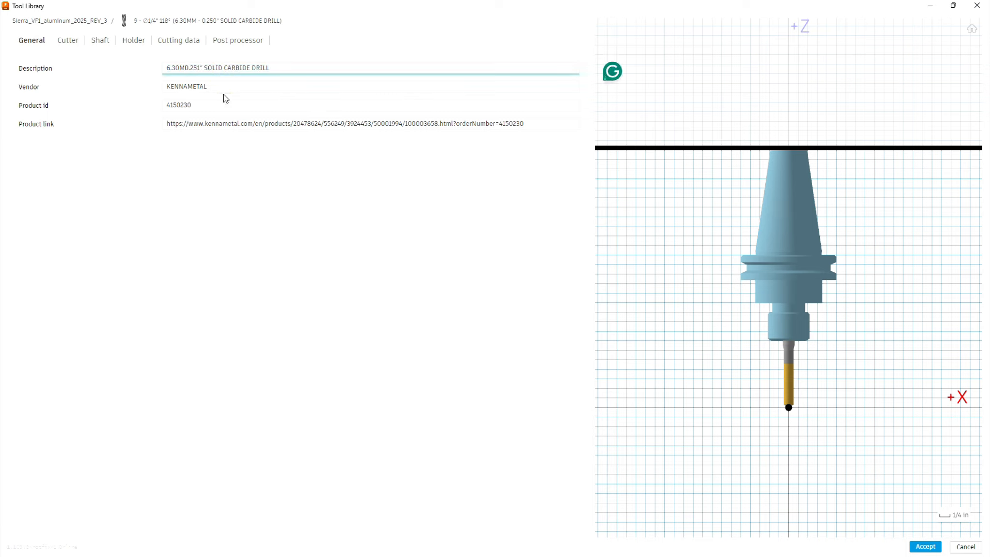
pyautogui.press('BackSpace')
pyautogui.press('BackSpace')
pyautogui.moveTo(251, 67); pyautogui.dragTo(186, 67)
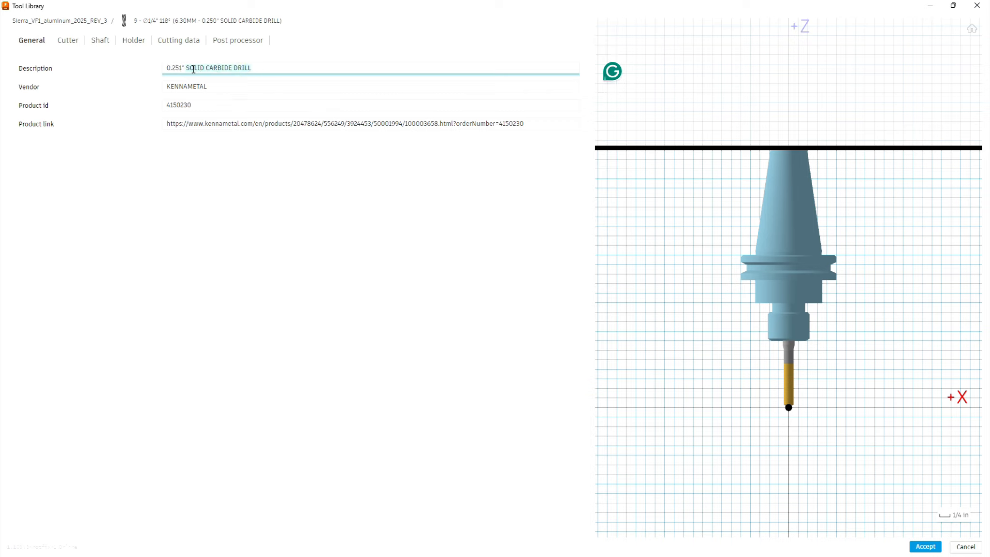
pyautogui.write('REAMER')
pyautogui.press('Tab')
# - Clear the copied tool's vendor, product id and product link
pyautogui.moveTo(221, 84); pyautogui.dragTo(162, 87)
pyautogui.press('BackSpace')
pyautogui.doubleClick(197, 105)
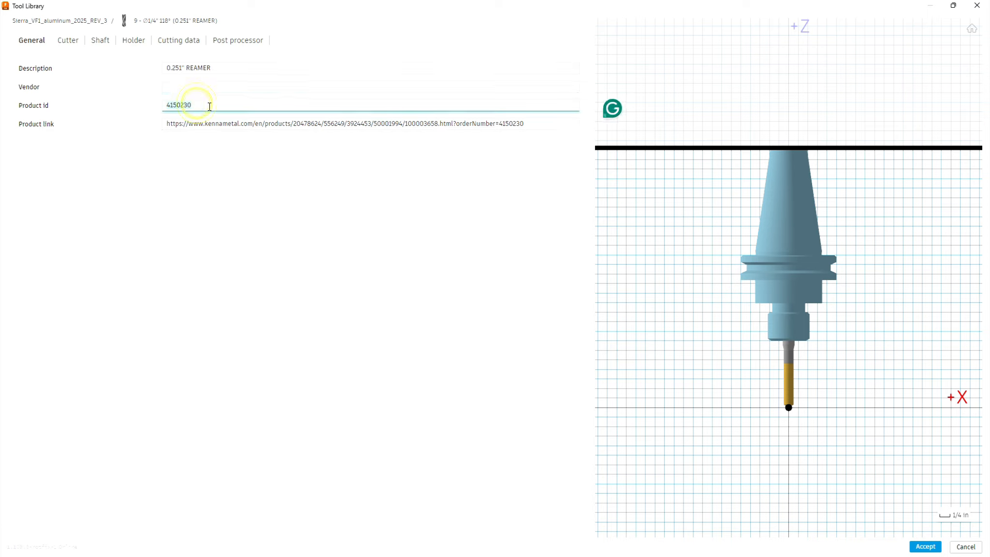
pyautogui.press('BackSpace')
pyautogui.tripleClick(531, 123)
pyautogui.press('BackSpace')
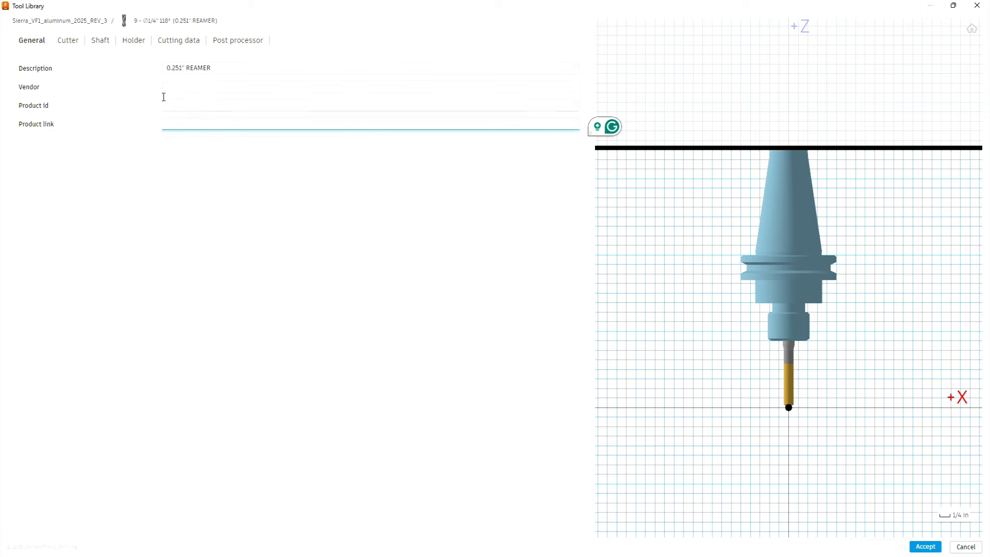
# - Change the cutter type to Reamer and set the number of flutes to 6
pyautogui.click(73, 42)
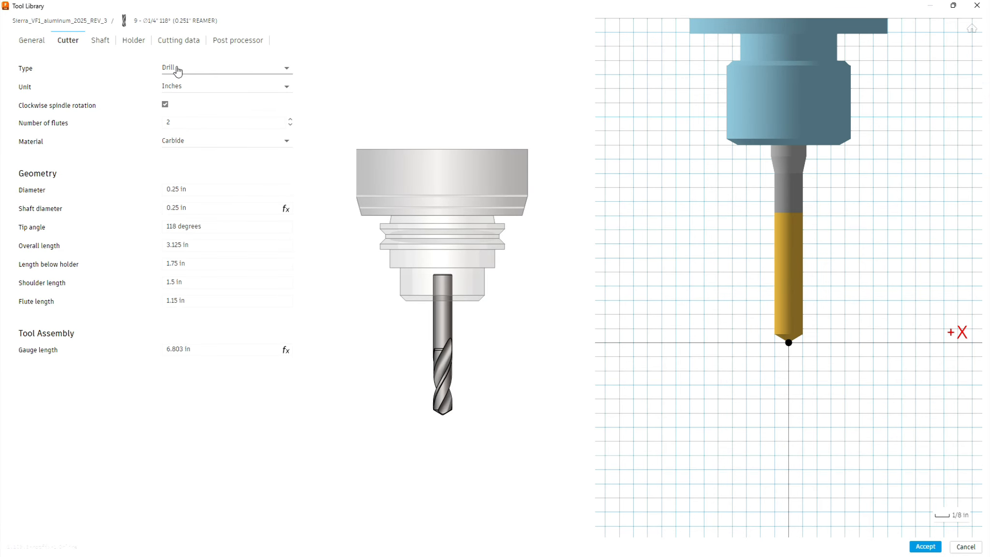
pyautogui.click(285, 68)
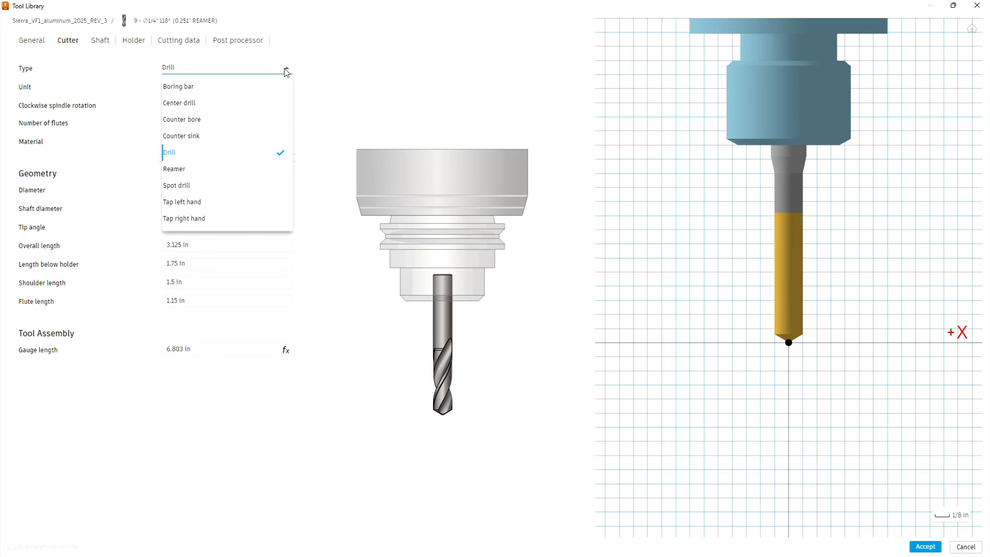
pyautogui.click(183, 169)
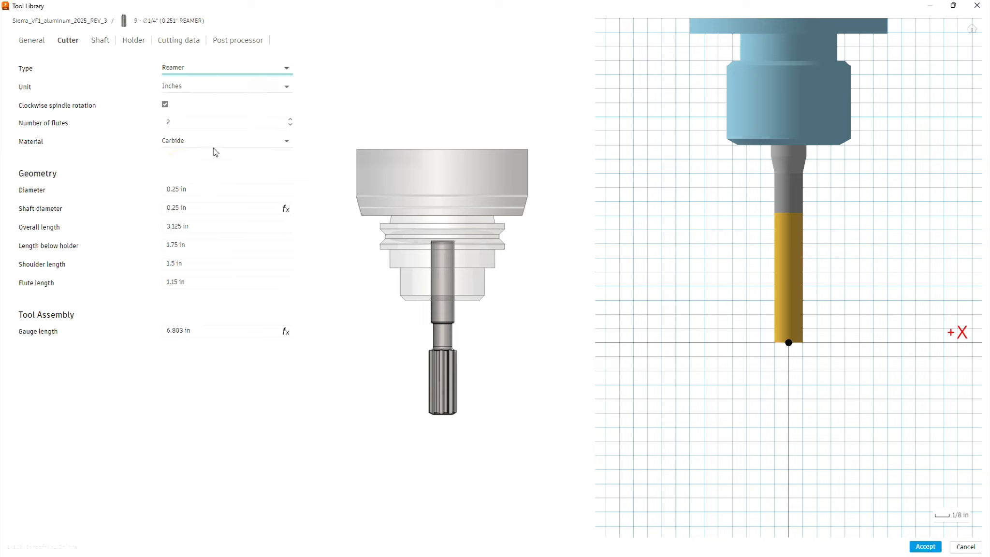
pyautogui.click(178, 121)
pyautogui.press('BackSpace')
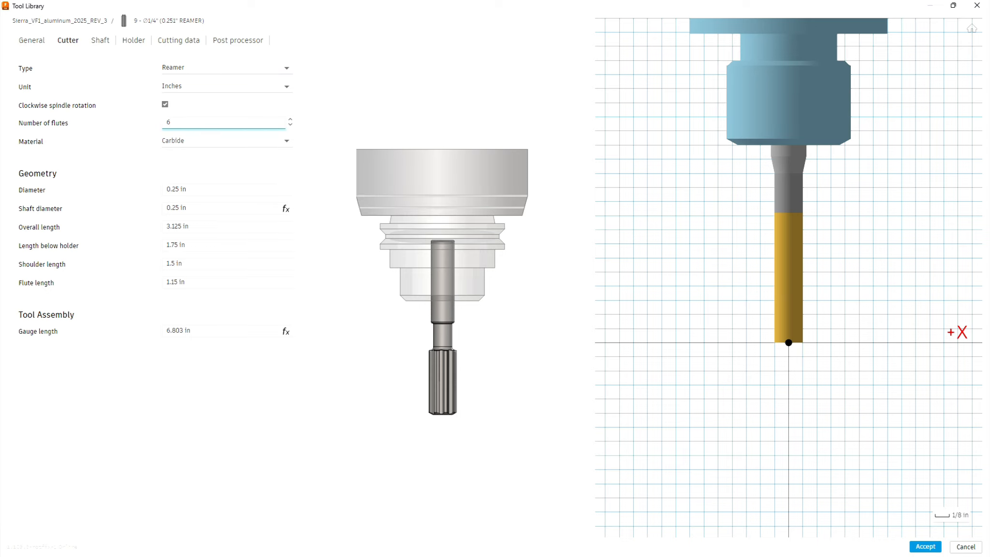
# - Look up the 0.251 reamer's specifications in the tool list PDF and set the cutter material to HSS
pyautogui.hotkey('alt', 'Tab')
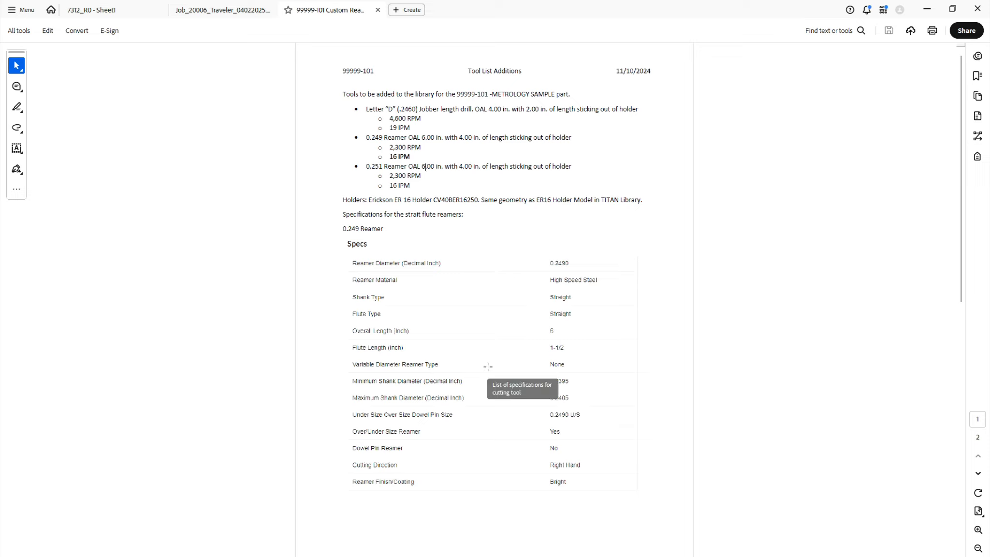
pyautogui.scroll(-3, 488, 366)
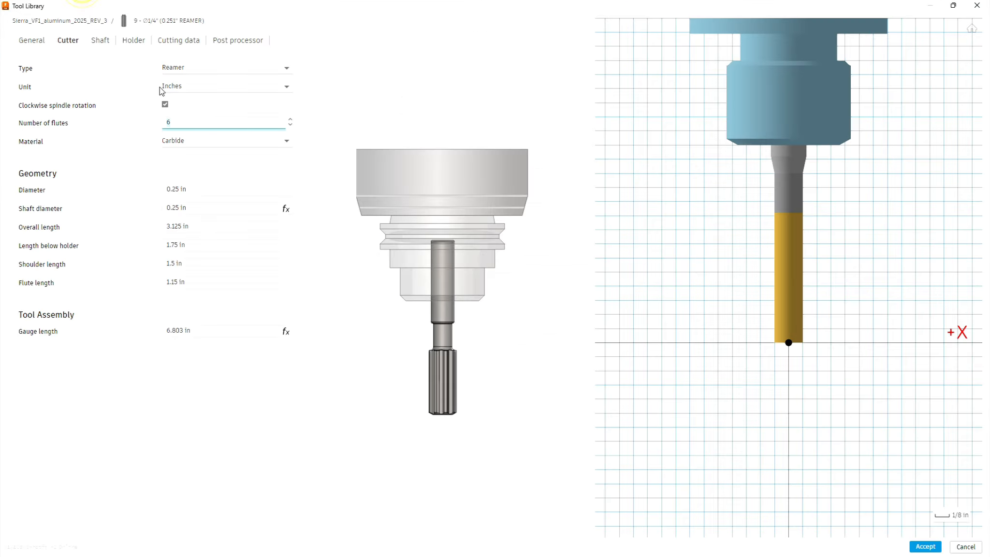
pyautogui.click(224, 141)
pyautogui.click(190, 177)
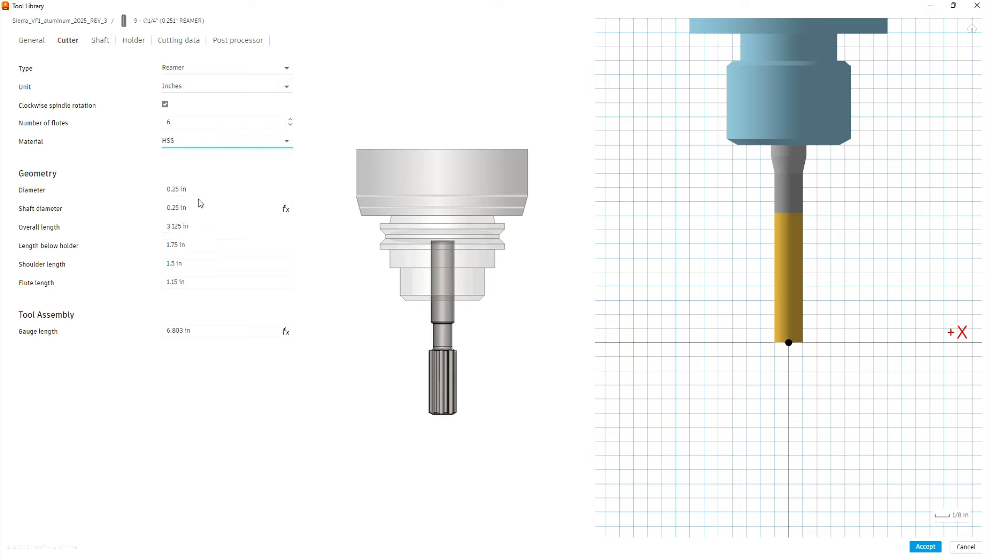
# - Set the reamer's cutting diameter to 0.251 in
pyautogui.click(178, 189)
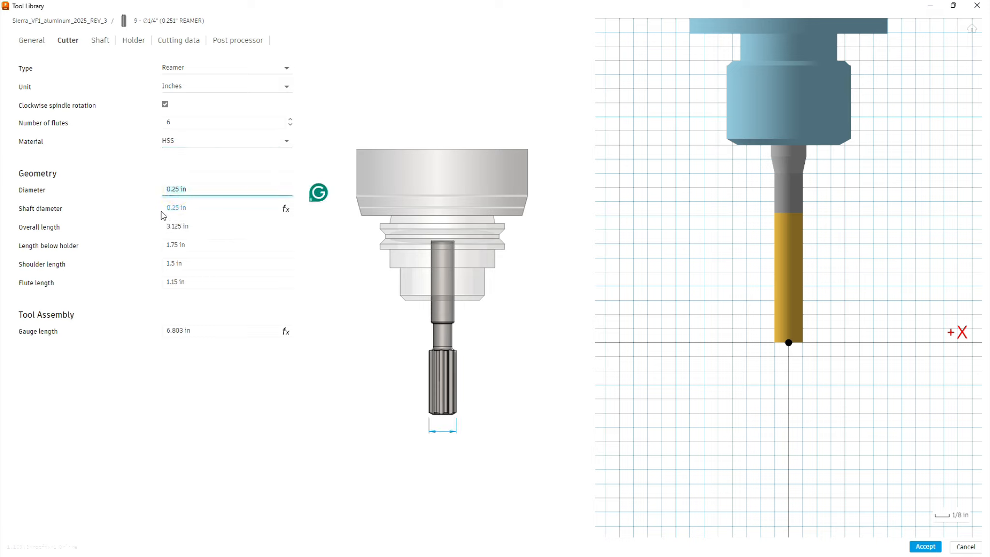
pyautogui.click(177, 189)
pyautogui.click(178, 189)
pyautogui.write('1')
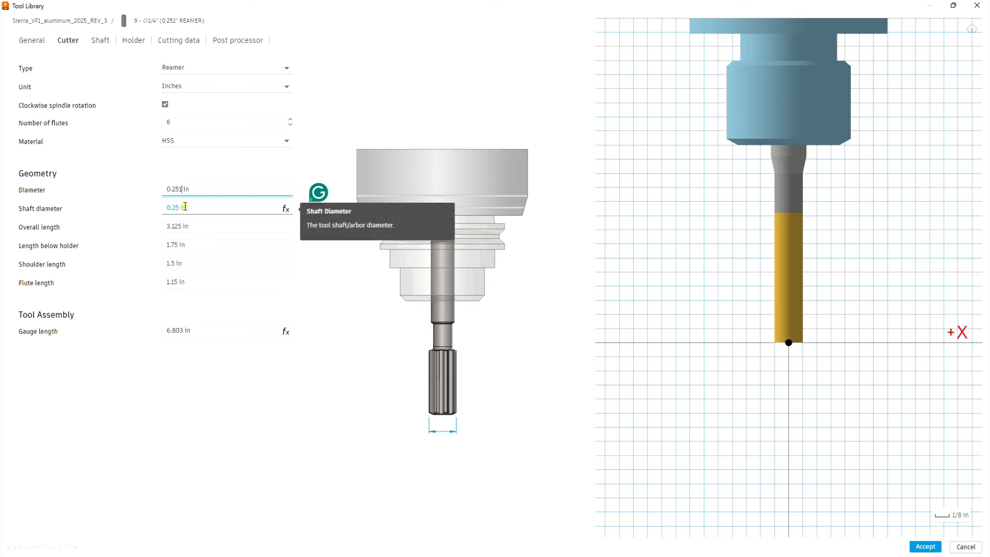
pyautogui.click(185, 207)
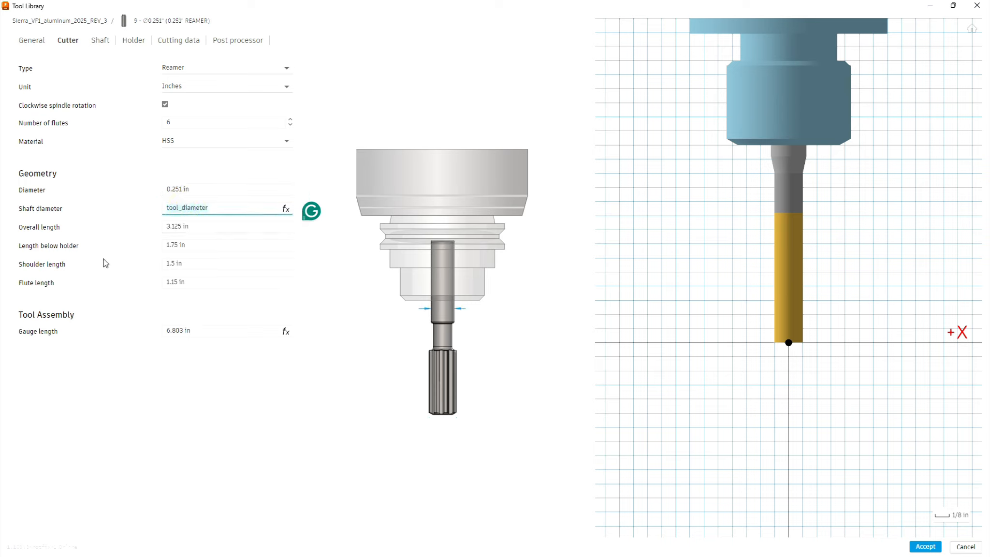
# - Set the reamer's overall length to 6 in and its length below holder to 4 in
pyautogui.click(217, 226)
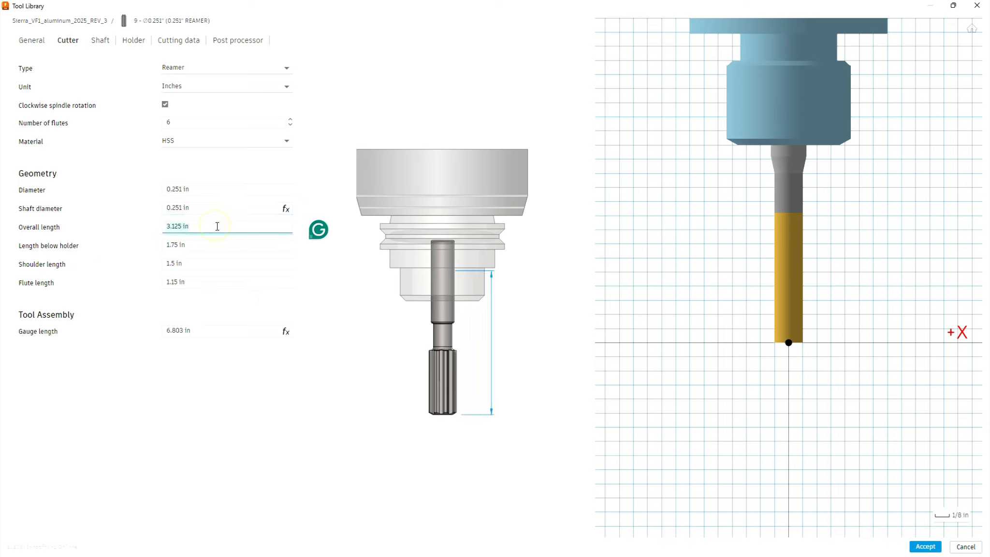
pyautogui.write('6')
pyautogui.click(202, 241)
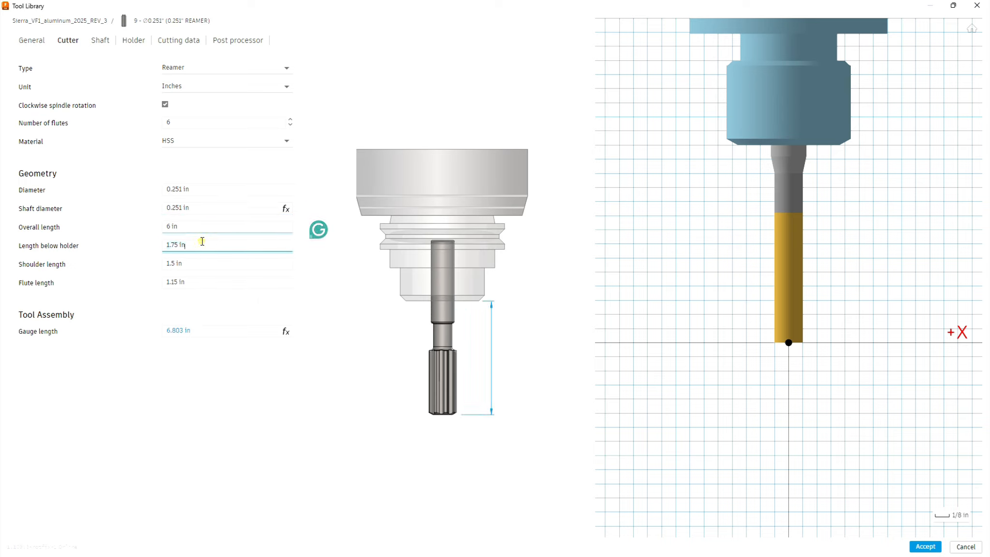
pyautogui.write('4')
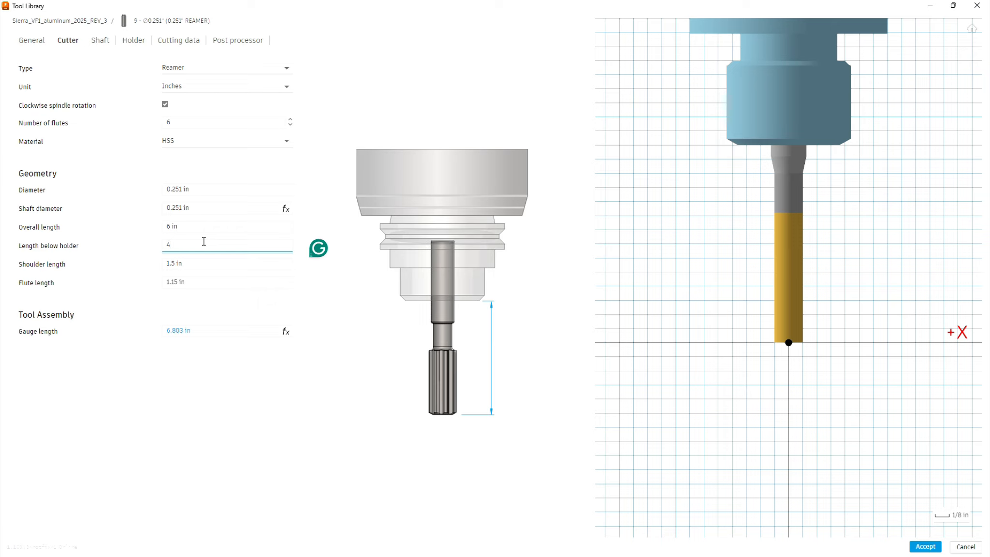
# - Check the flute length in the tool list PDF and set the reamer's flute length to 1.5 in
pyautogui.click(188, 263)
pyautogui.click(187, 280)
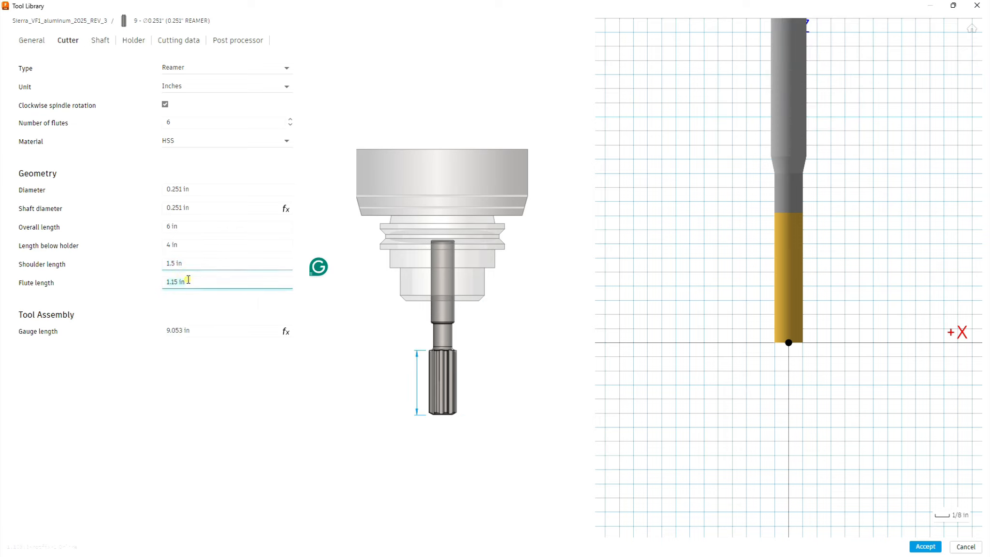
pyautogui.hotkey('alt', 'Tab')
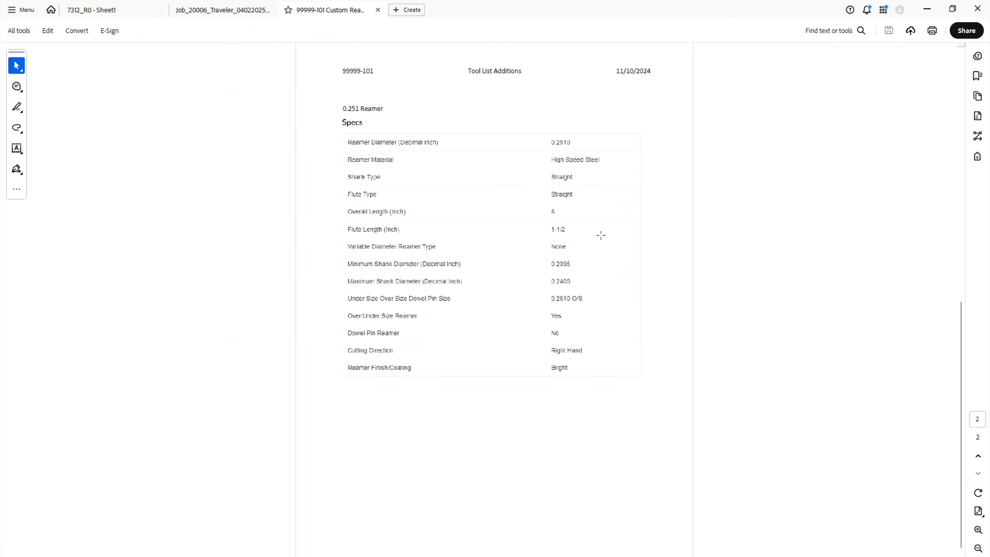
pyautogui.hotkey('alt', 'Tab')
pyautogui.write('1.5')
pyautogui.click(231, 265)
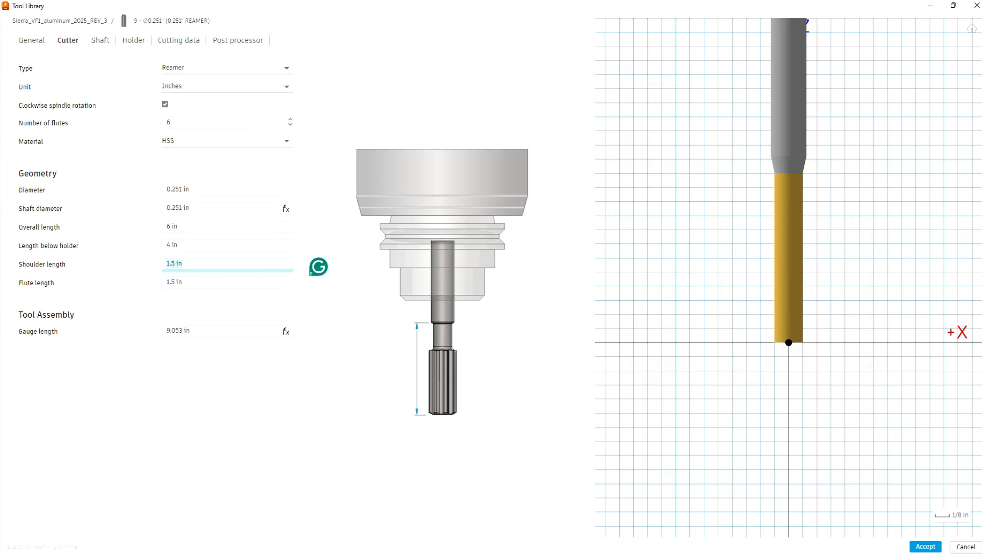
# - Set the upper diameter of the reamer's shaft segment 1 to 0.25 in
pyautogui.click(101, 40)
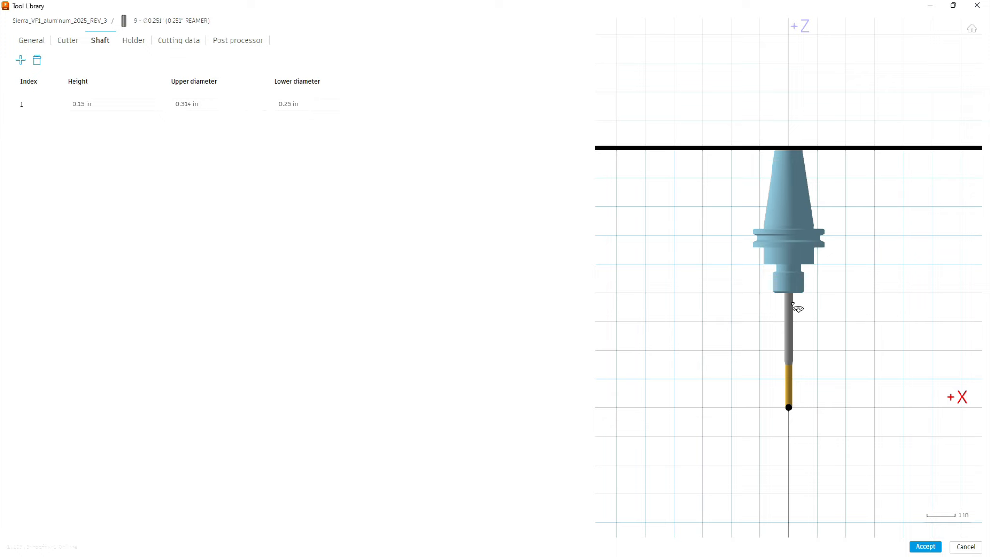
pyautogui.click(215, 103)
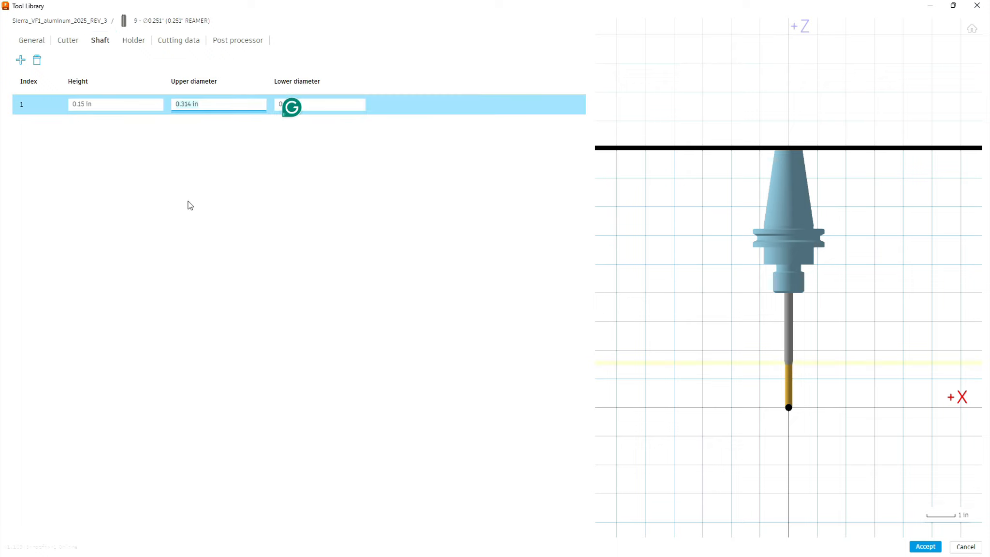
pyautogui.press('BackSpace')
pyautogui.write('.25')
pyautogui.press('Return')
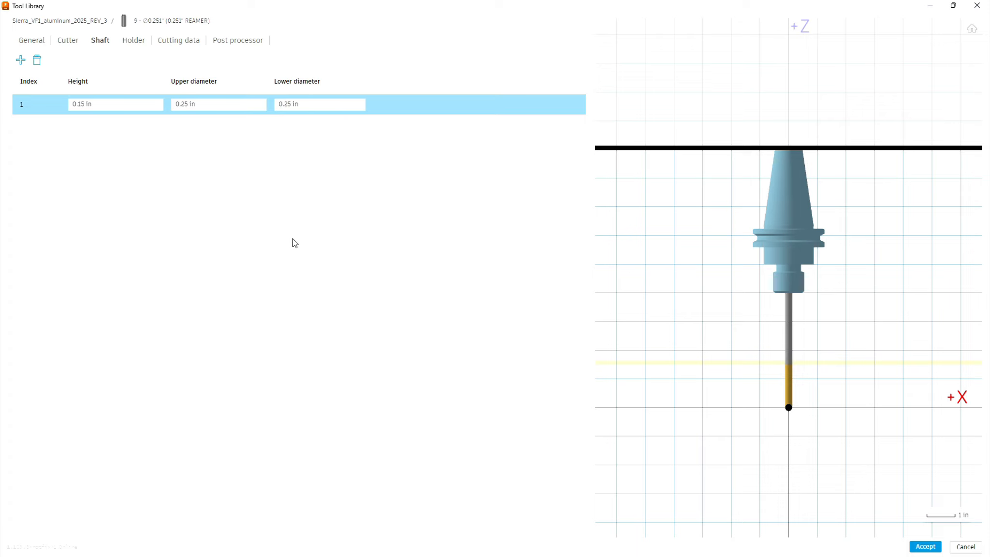
# - Review the reamer's holder and cutting data, and check its speed and feed in the tool list PDF
pyautogui.click(133, 42)
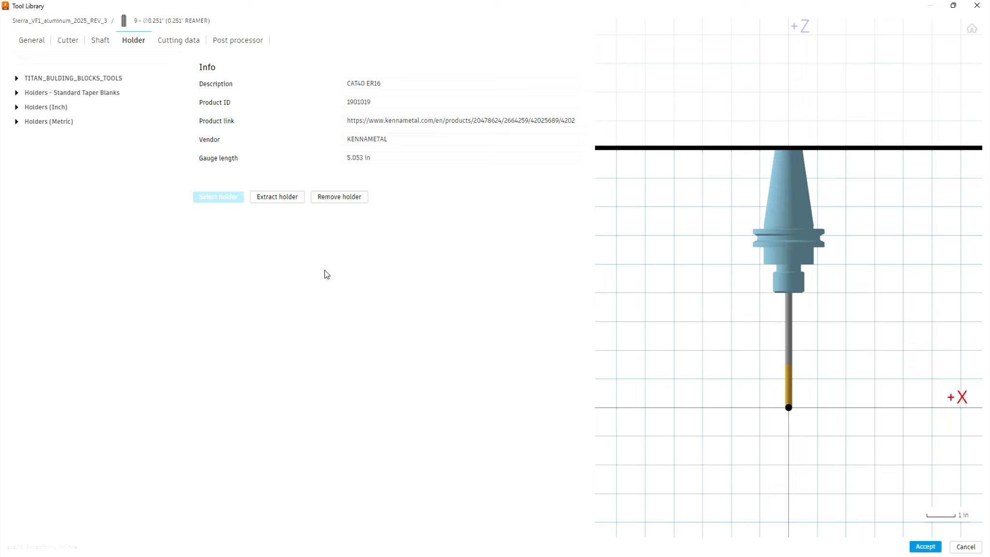
pyautogui.click(180, 43)
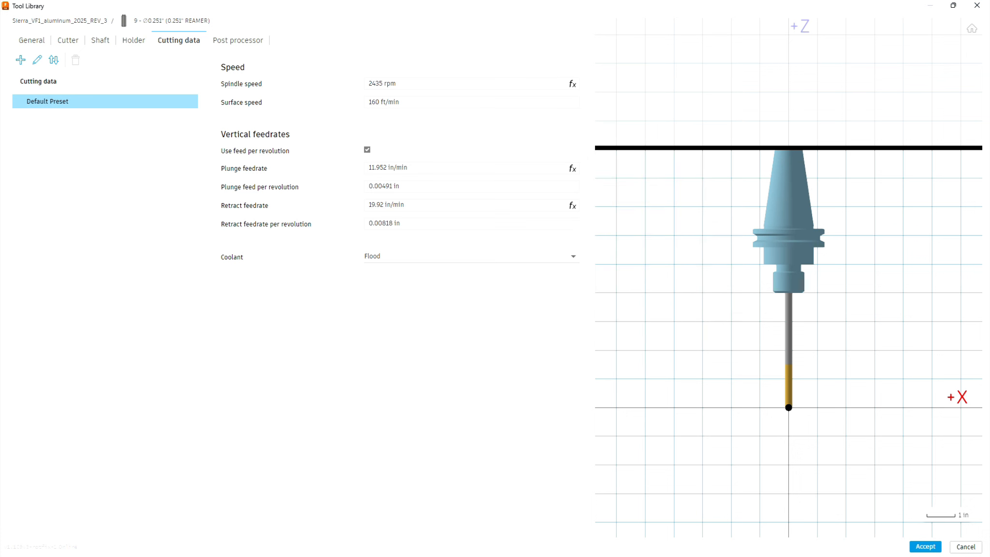
pyautogui.hotkey('alt', 'Tab')
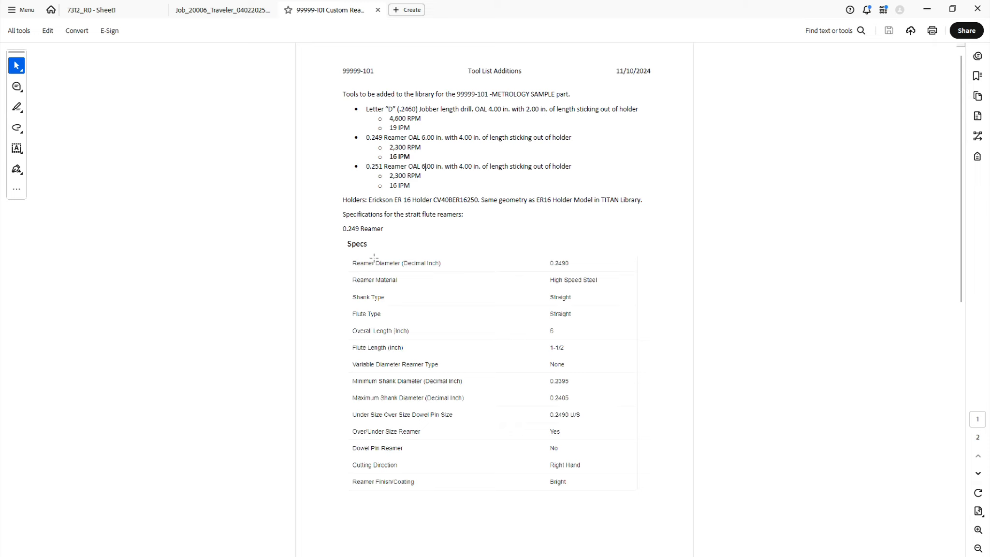
pyautogui.hotkey('alt', 'Tab')
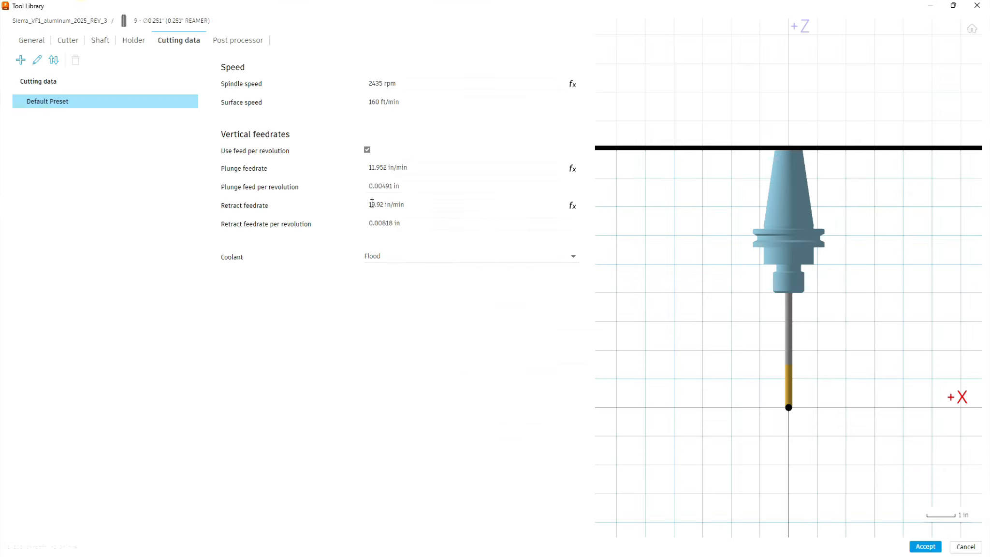
# - Set the reamer's spindle speed to 2600 rpm
pyautogui.click(408, 81)
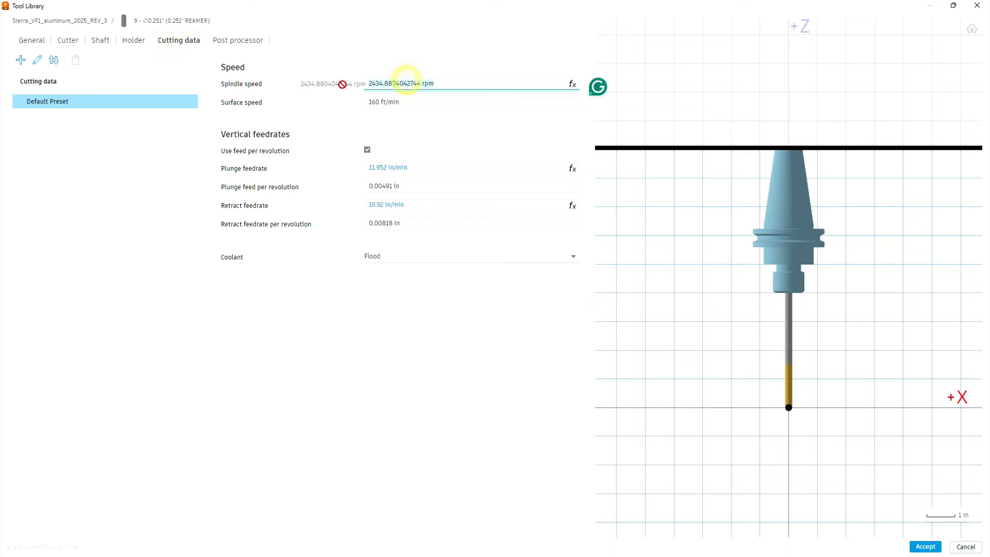
pyautogui.click(452, 83)
pyautogui.moveTo(452, 83); pyautogui.dragTo(359, 89)
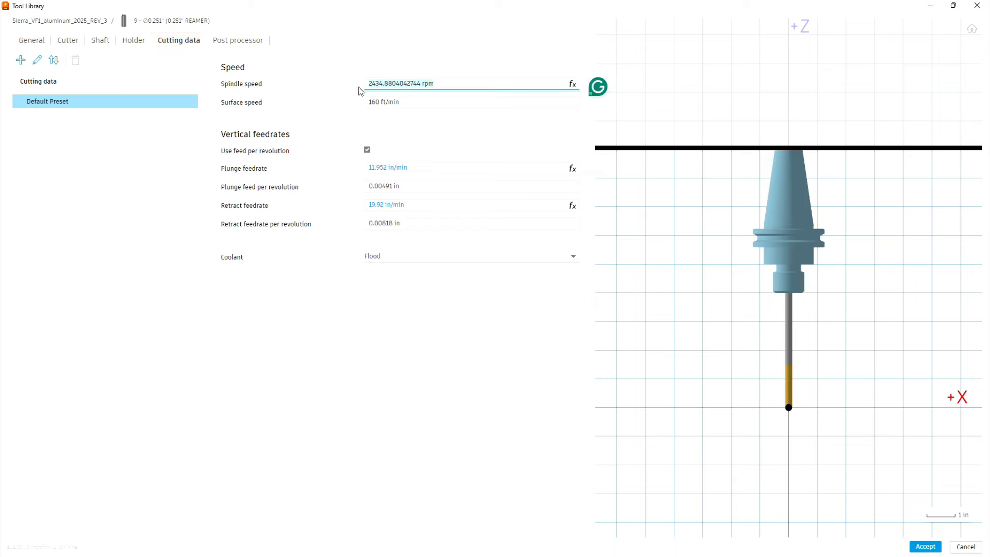
pyautogui.write('2600')
# - Set the reamer's plunge feedrate and retract feedrate both to 13 in/min
pyautogui.click(451, 167)
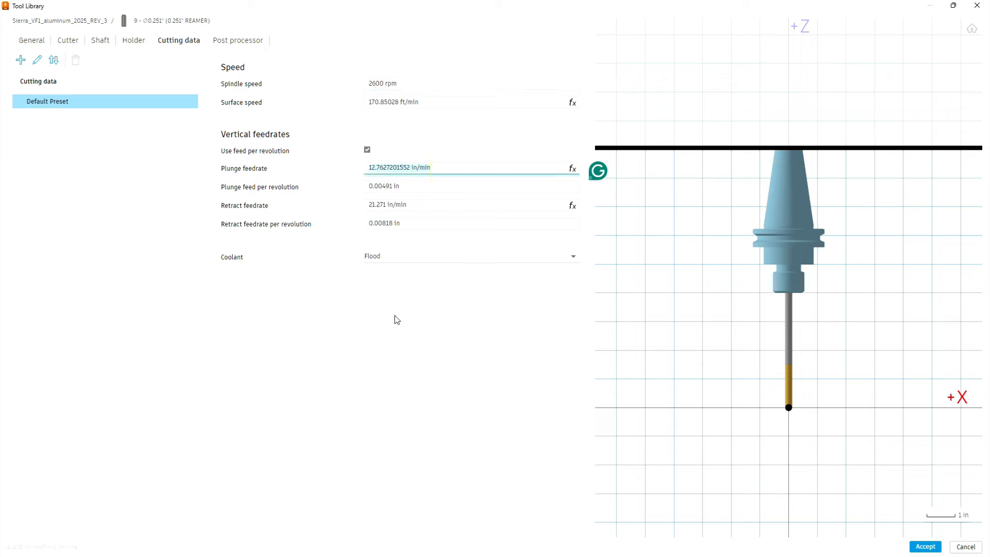
pyautogui.write('13')
pyautogui.click(419, 206)
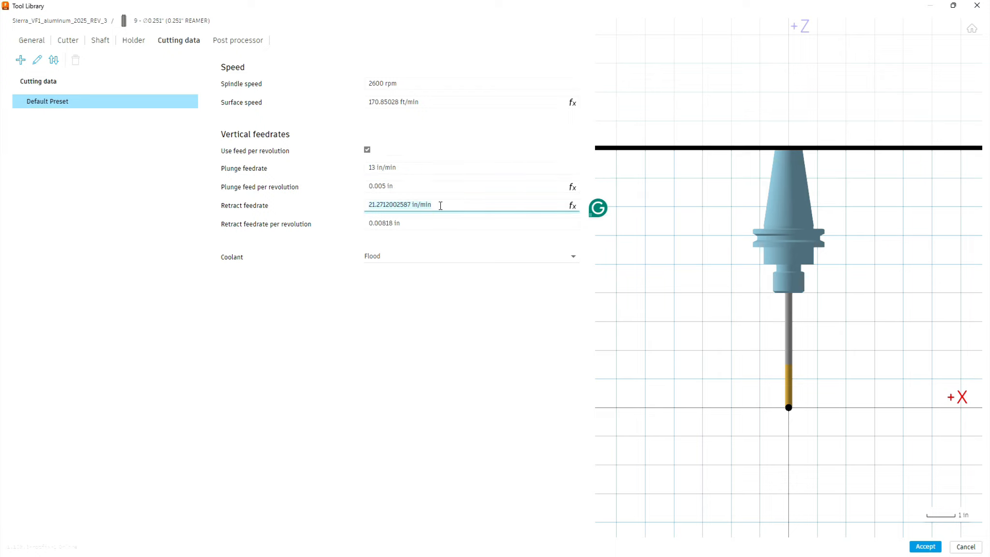
pyautogui.write('13')
pyautogui.click(398, 311)
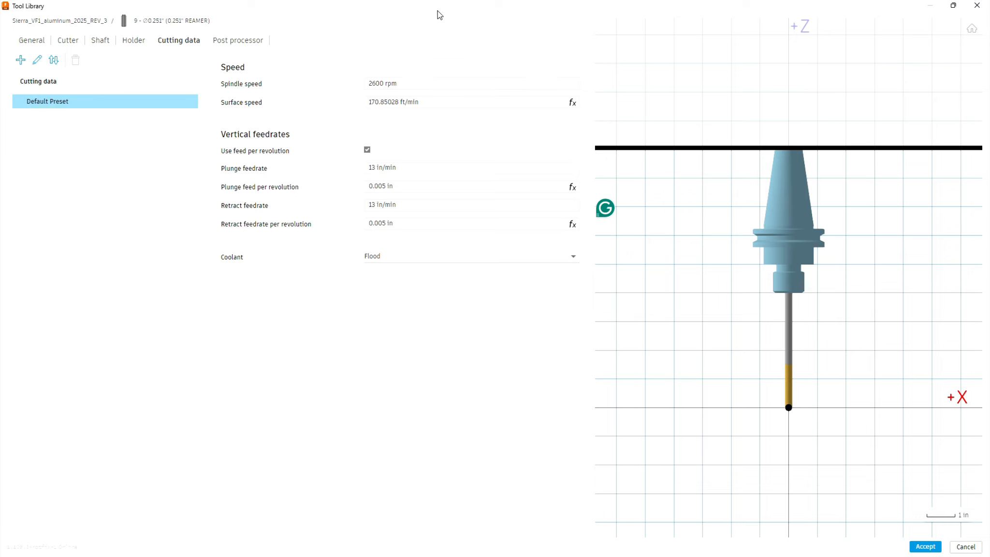
# - Recheck the 0.251 reamer's speed in the tool list PDF and set its spindle speed to 2300 rpm
pyautogui.hotkey('alt', 'Tab')
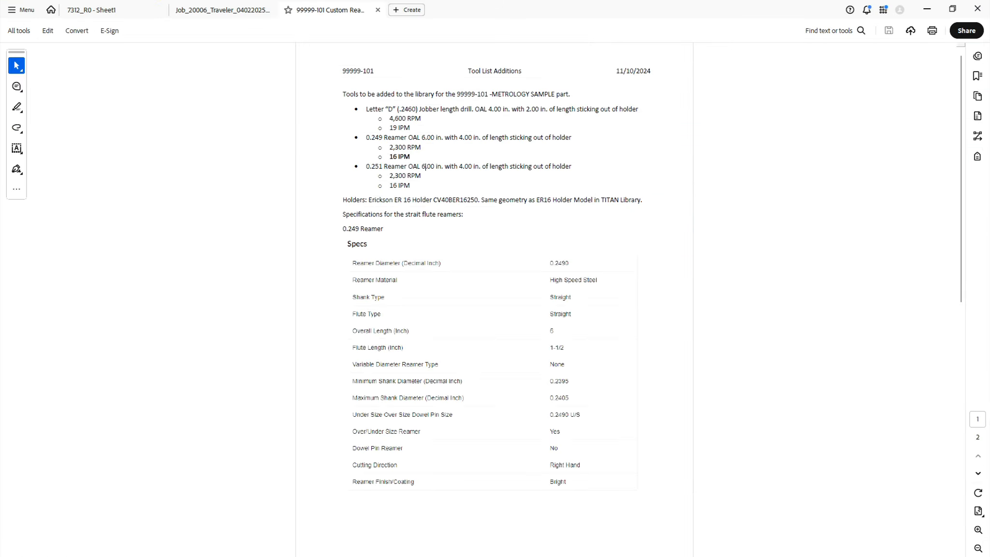
pyautogui.hotkey('alt', 'Tab')
pyautogui.click(375, 91)
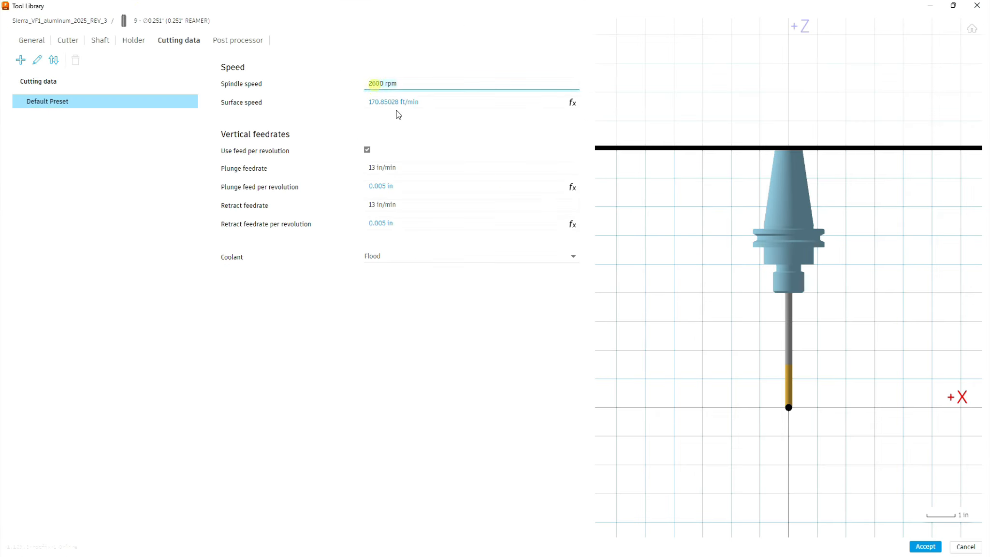
pyautogui.write('2300')
pyautogui.press('Return')
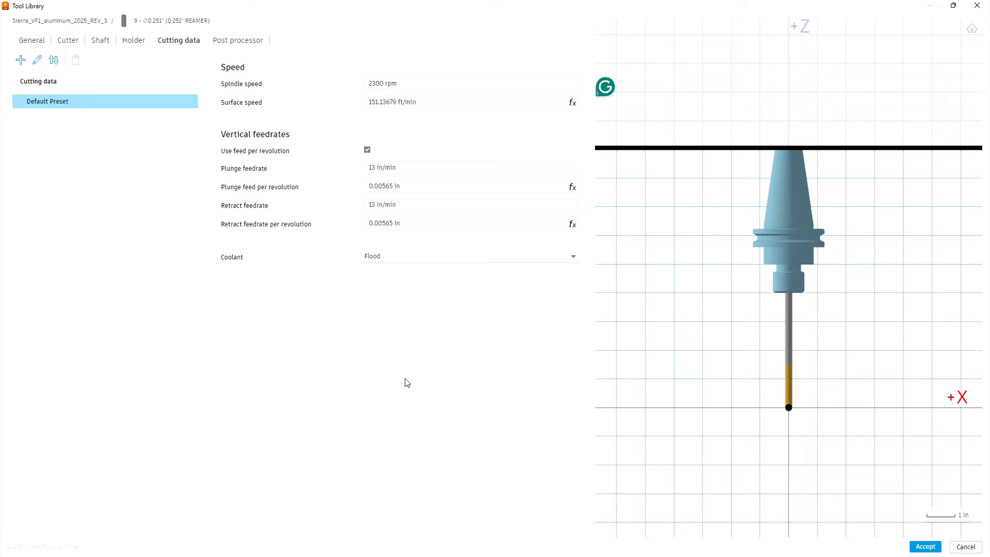
# - Set the reamer's tool number to 19 and accept the tool edits
pyautogui.click(236, 46)
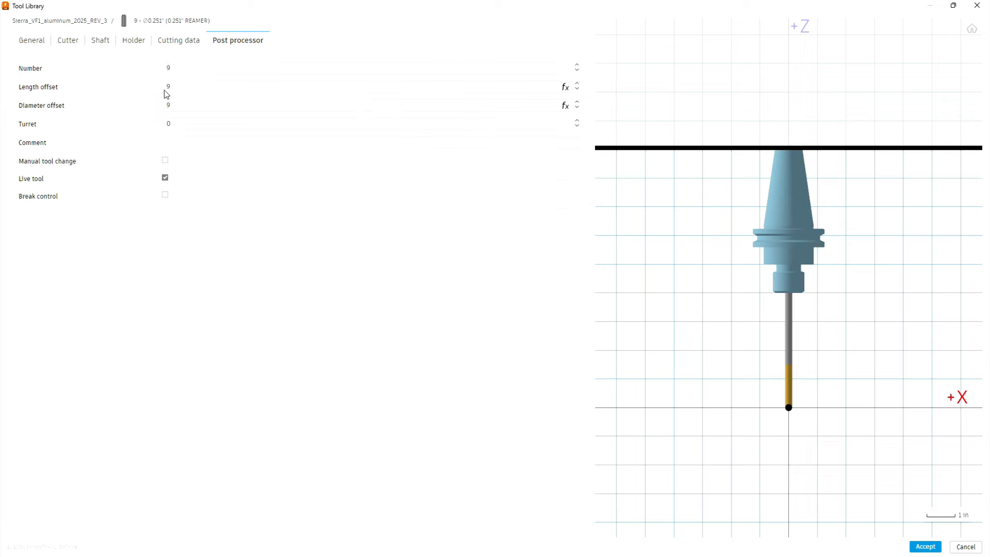
pyautogui.click(168, 68)
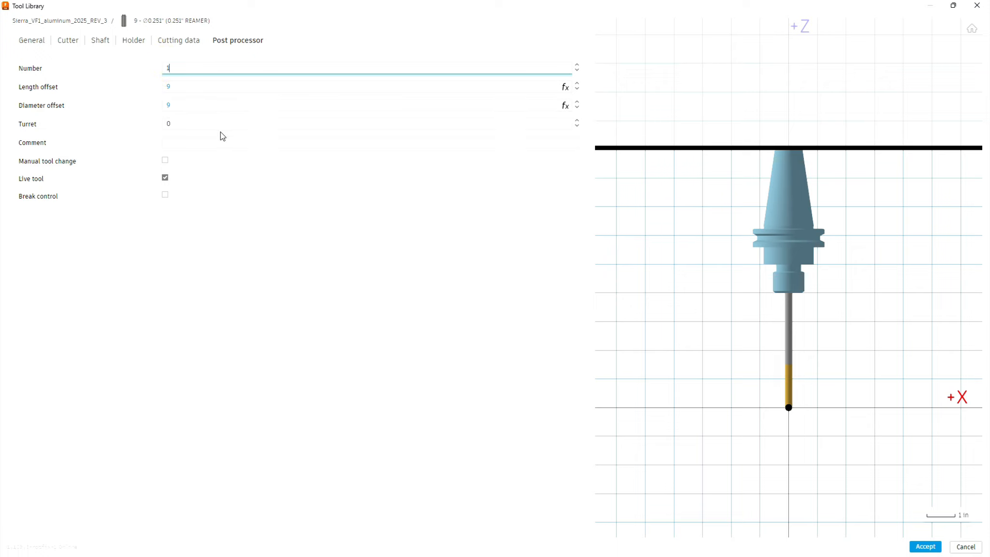
pyautogui.click(261, 305)
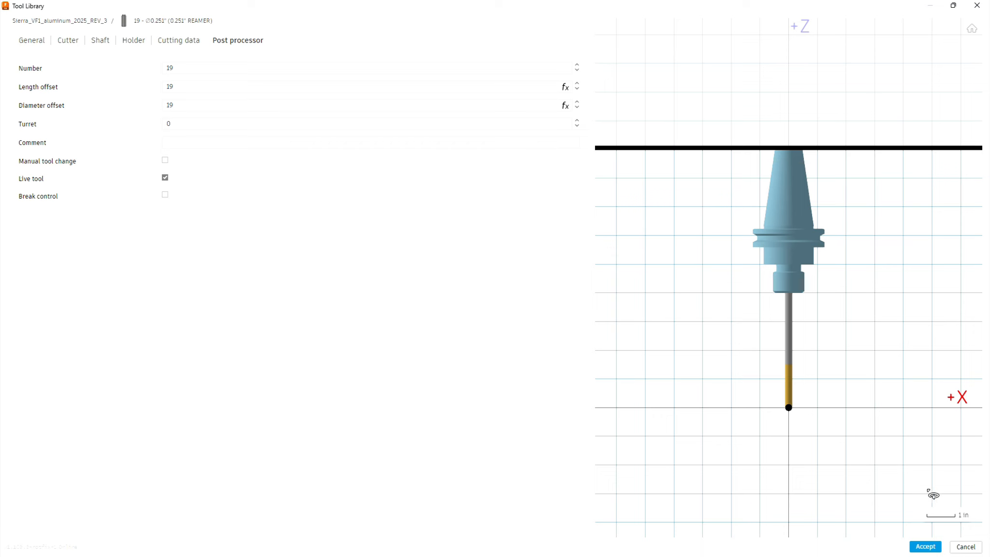
pyautogui.click(925, 546)
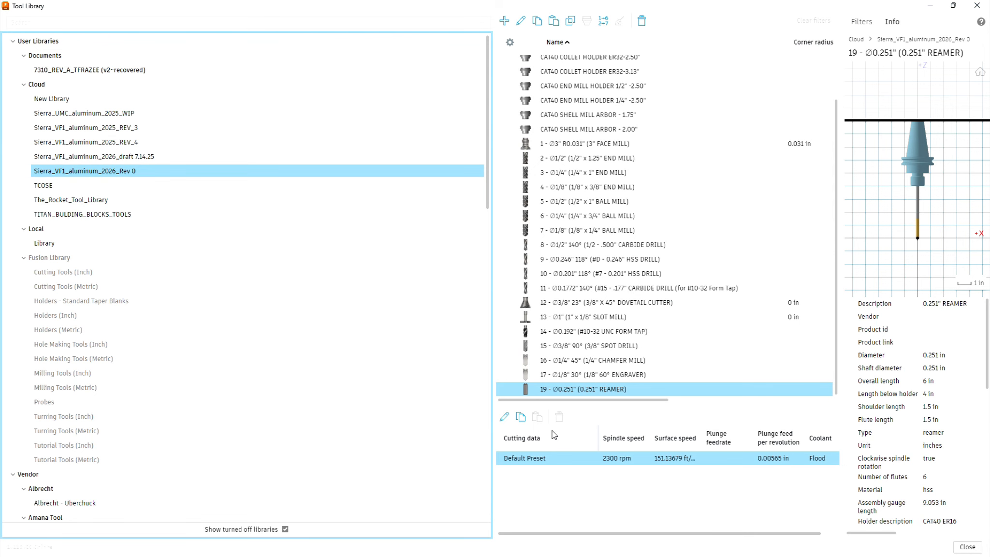
# - Duplicate the 0.251" reamer, tool 19, within the Sierra_VF1_aluminum_2026_Rev 0 library
pyautogui.rightClick(591, 390)
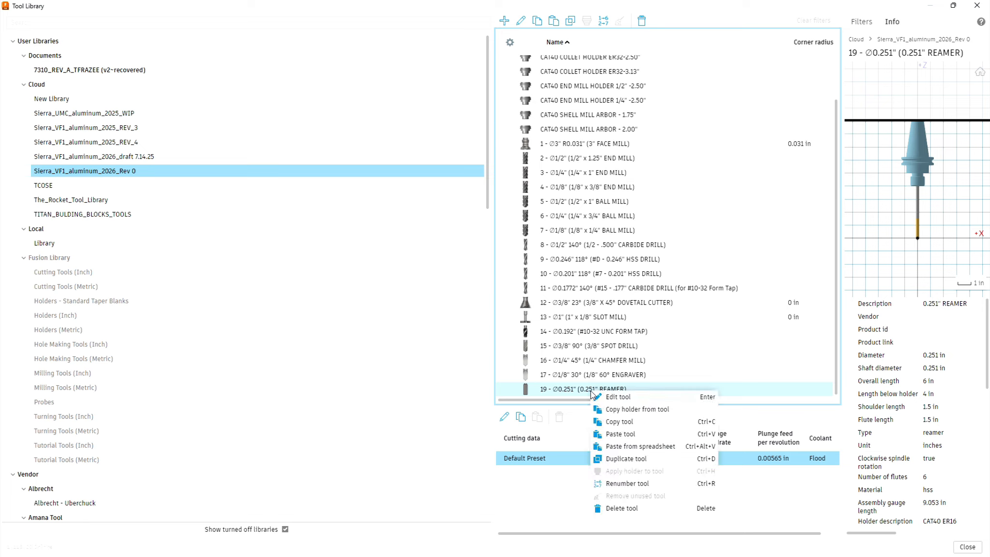
pyautogui.click(618, 458)
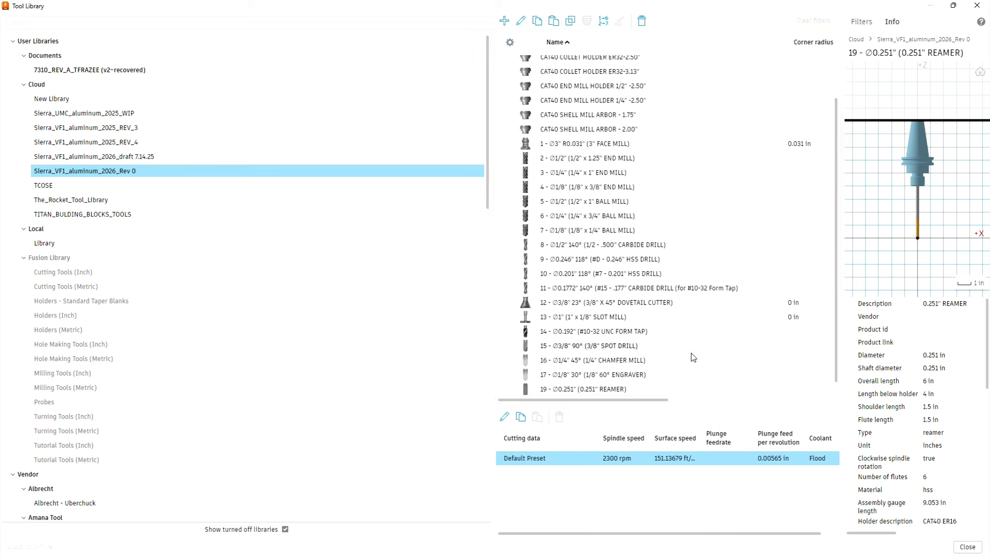
pyautogui.click(835, 290)
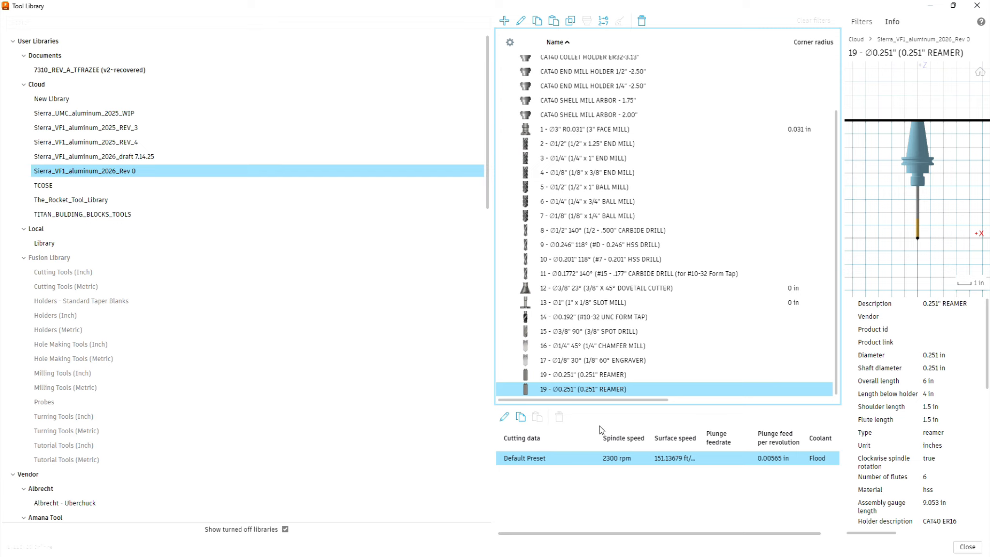
# - Open the duplicated reamer for editing and change its description to 0.249" REAMER
pyautogui.rightClick(590, 393)
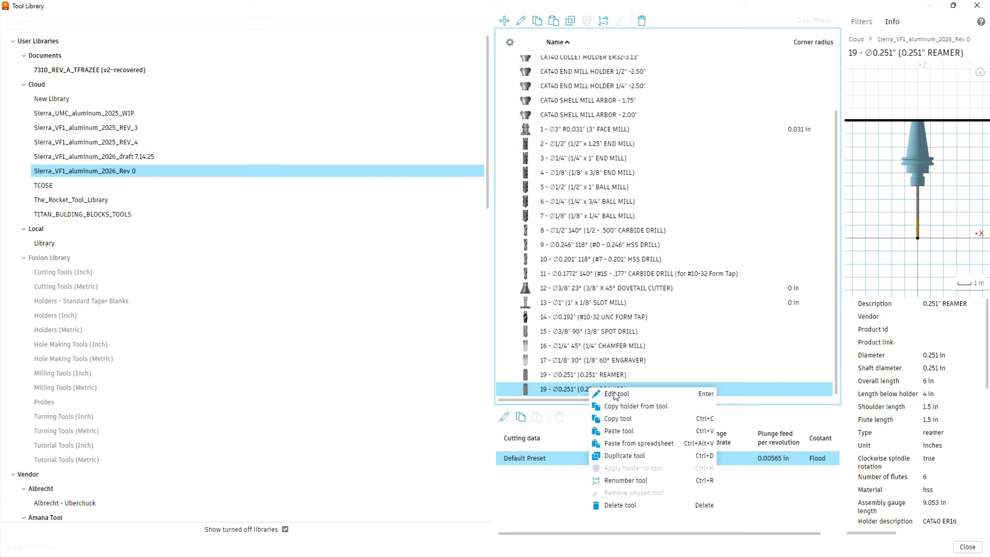
pyautogui.click(610, 398)
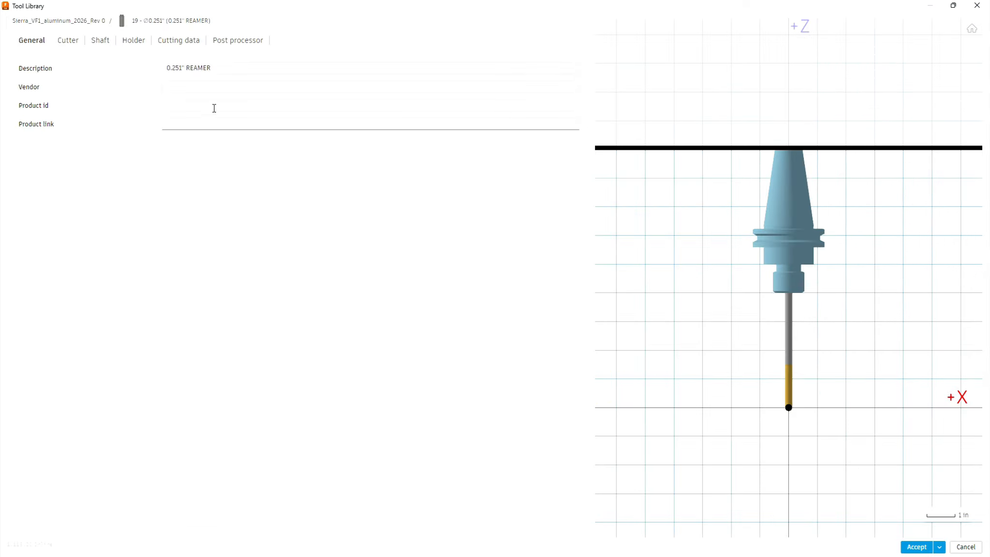
pyautogui.click(180, 66)
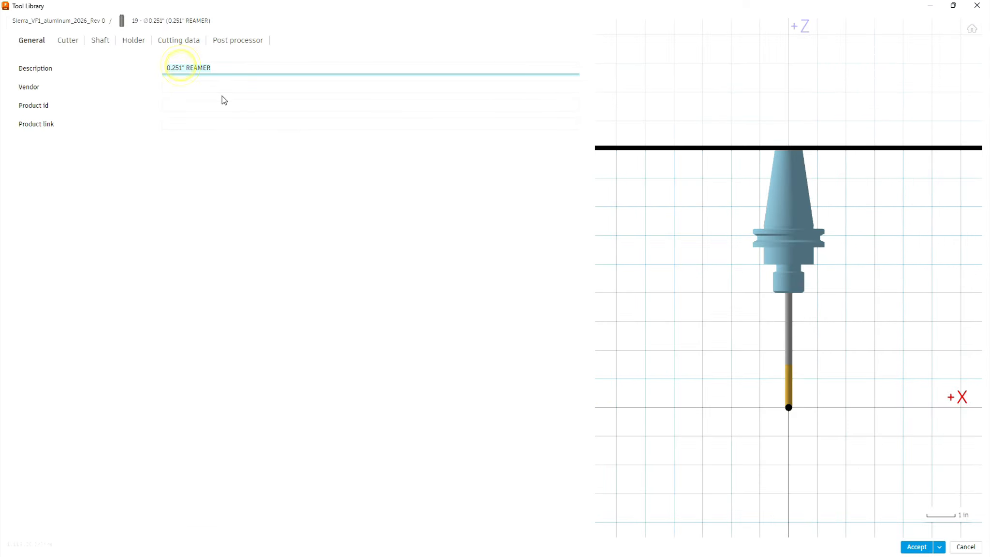
pyautogui.write('"')
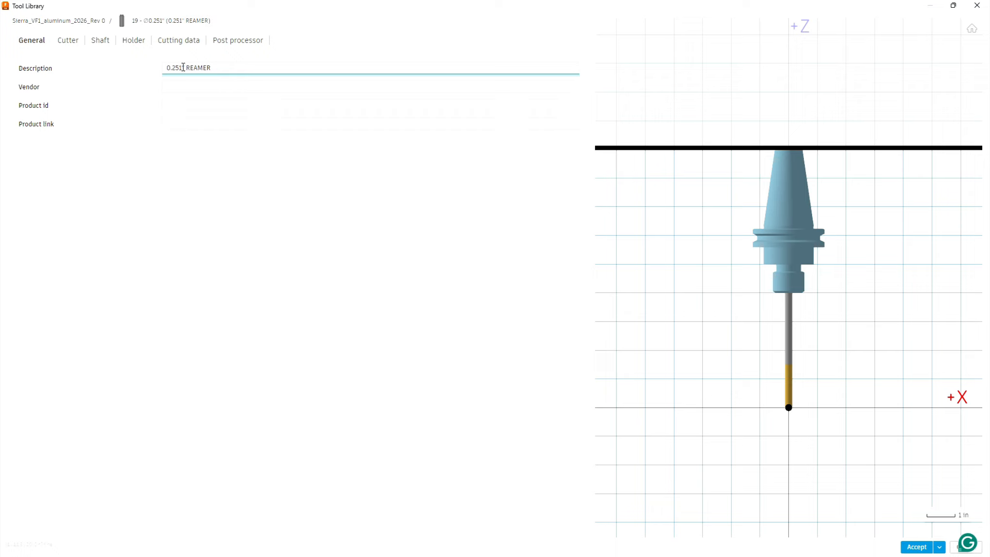
pyautogui.press('Left')
pyautogui.press('BackSpace')
pyautogui.press('BackSpace')
pyautogui.write('49')
# - Set the duplicated reamer's cutting diameter to 0.249 in
pyautogui.click(74, 41)
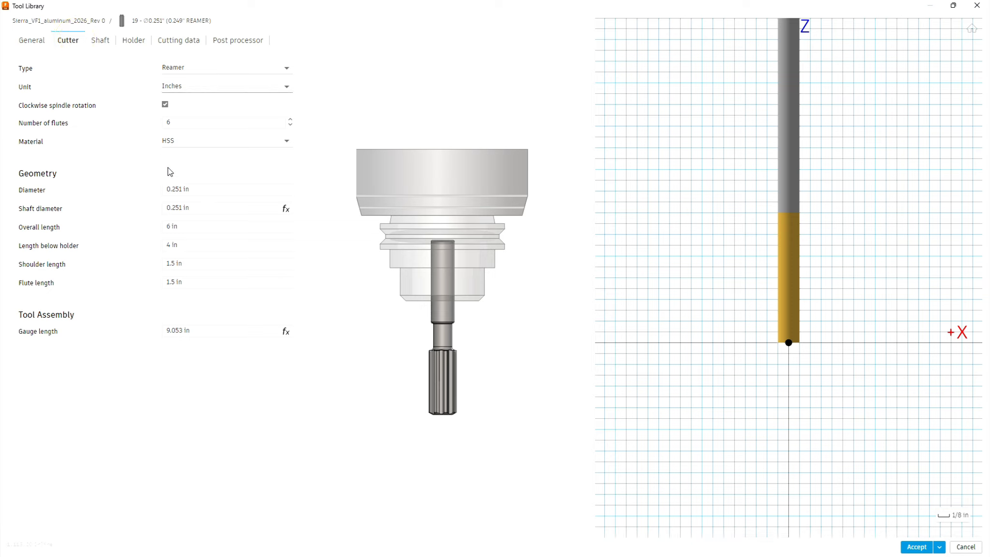
pyautogui.click(185, 189)
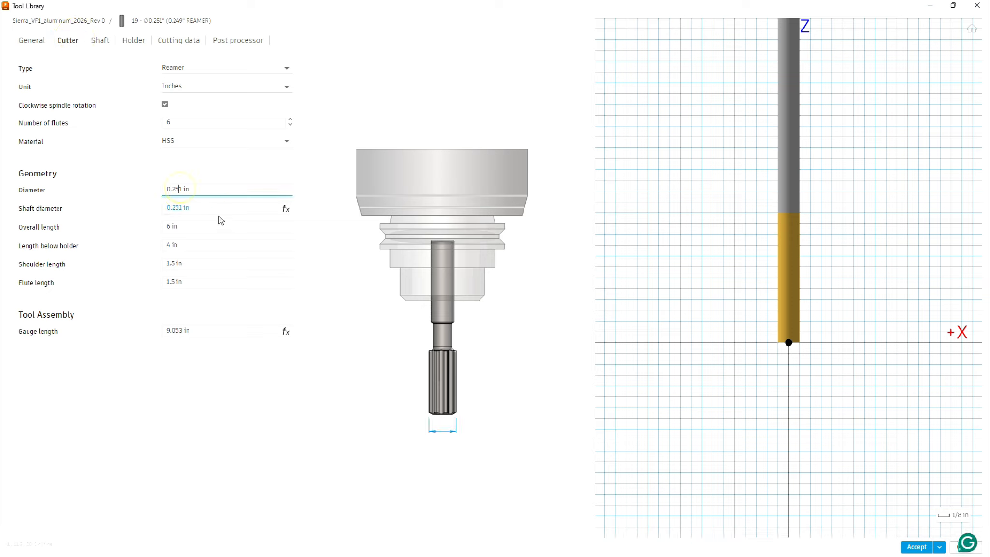
pyautogui.press('BackSpace')
pyautogui.press('BackSpace')
pyautogui.write('49')
pyautogui.click(226, 228)
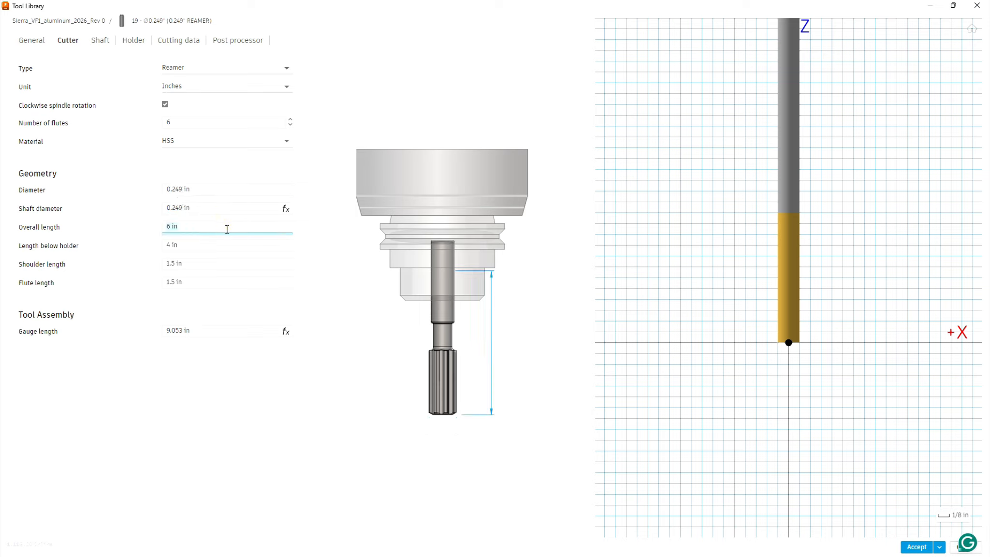
# - Review the duplicated reamer's holder and its speed and feed settings
pyautogui.click(109, 43)
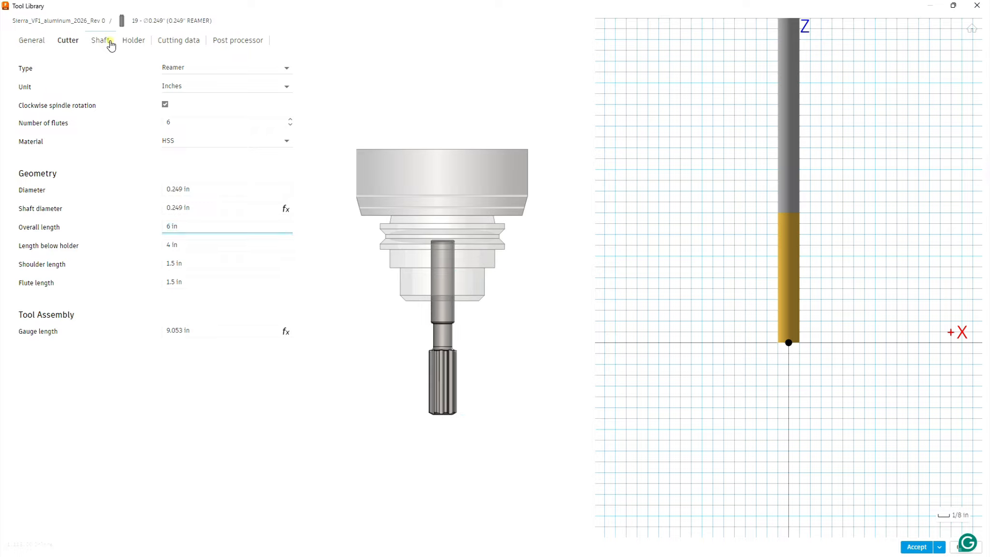
pyautogui.click(133, 40)
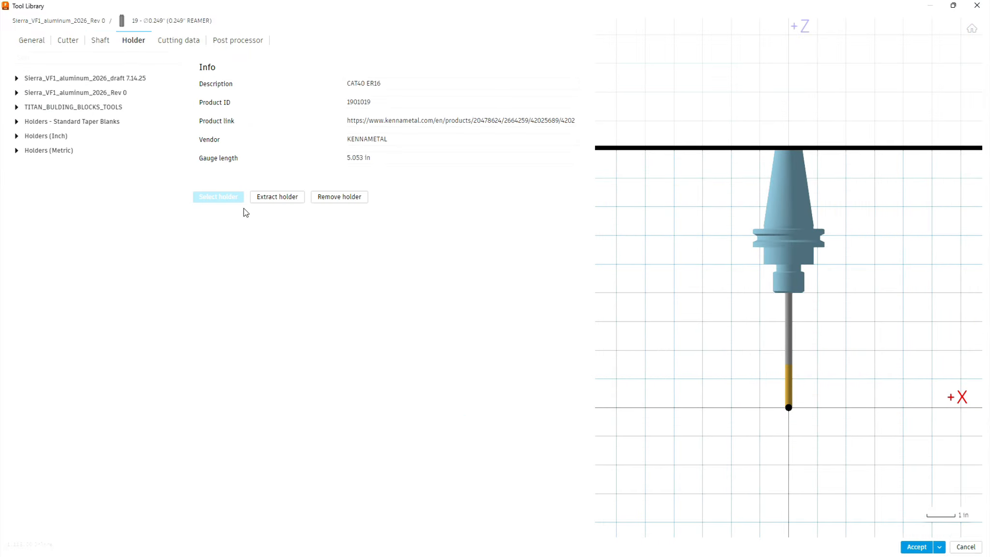
pyautogui.click(190, 47)
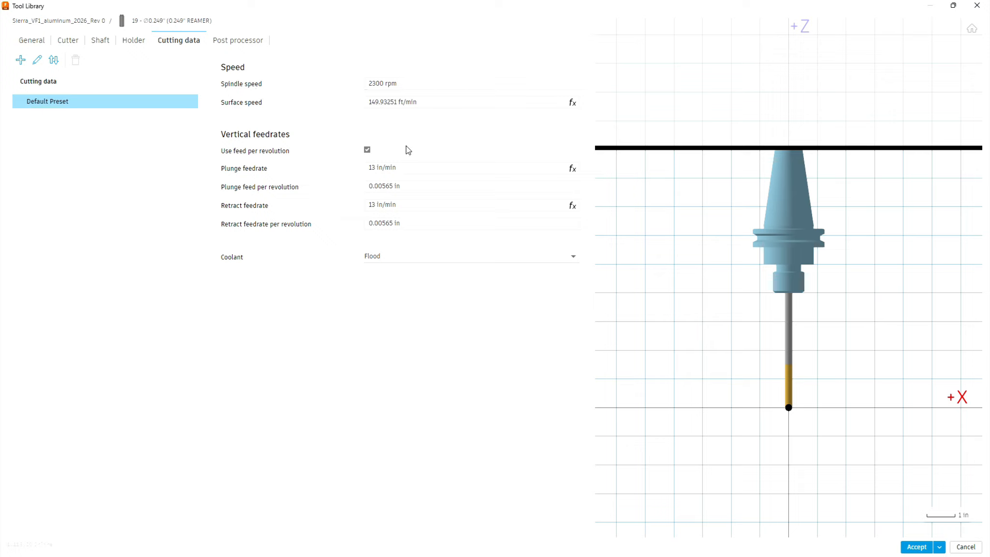
# - Set the 0.249" reamer's tool number to 18, accept the edits and check its place in the tool list
pyautogui.click(251, 46)
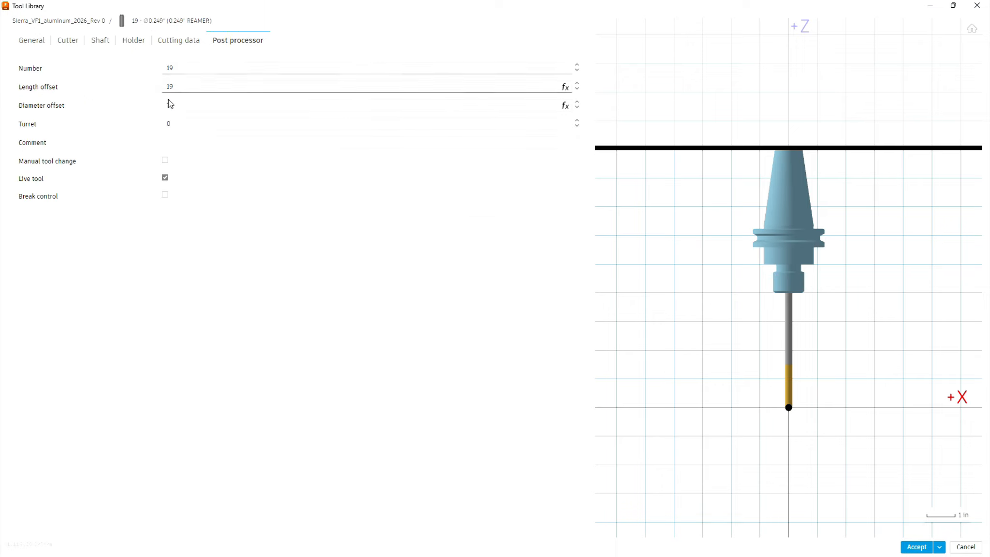
pyautogui.click(576, 65)
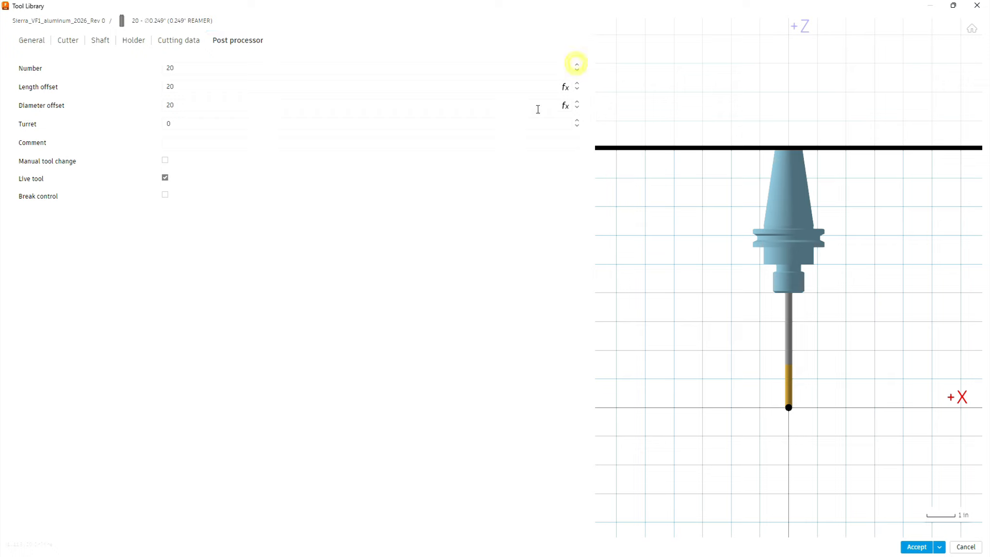
pyautogui.click(577, 69)
pyautogui.click(577, 69)
pyautogui.click(911, 546)
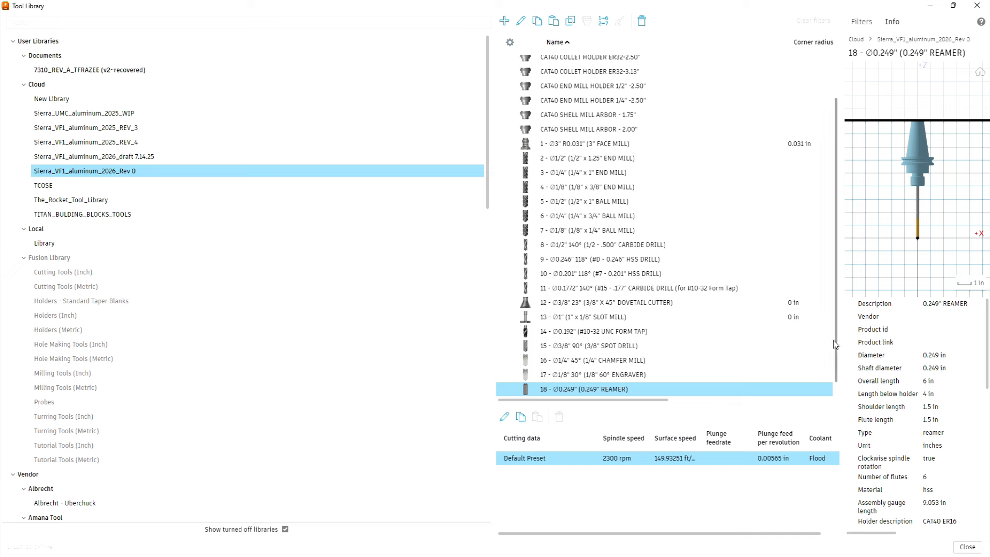
pyautogui.click(834, 389)
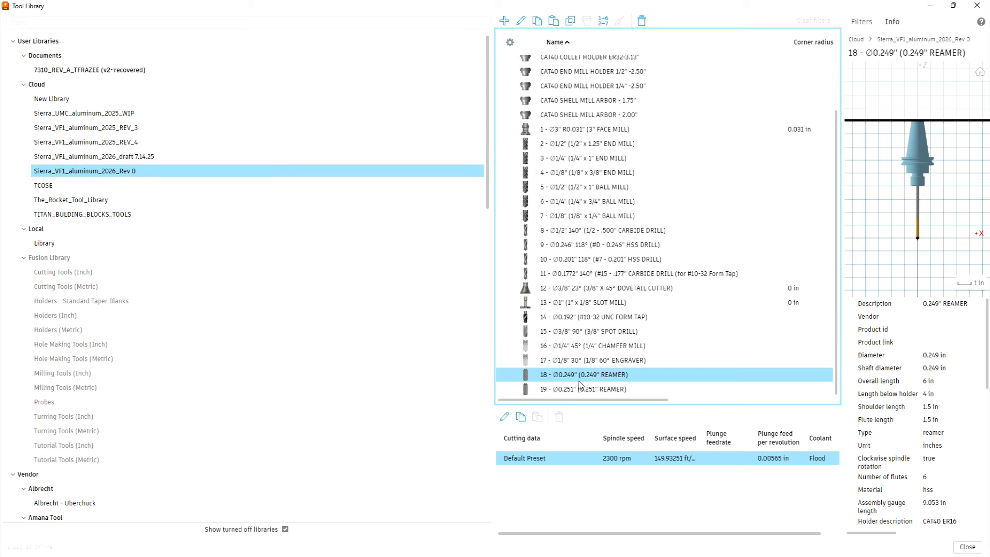